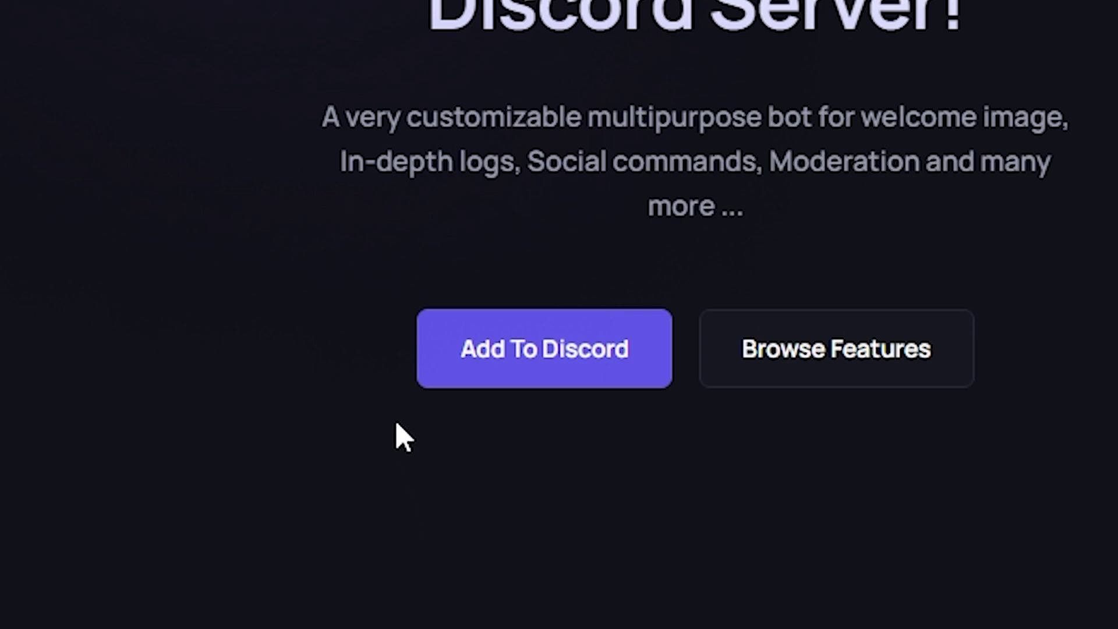
Add ProBot to the Tutorial server, authorize all requested permissions and pass the hCaptcha check.
click(512, 358)
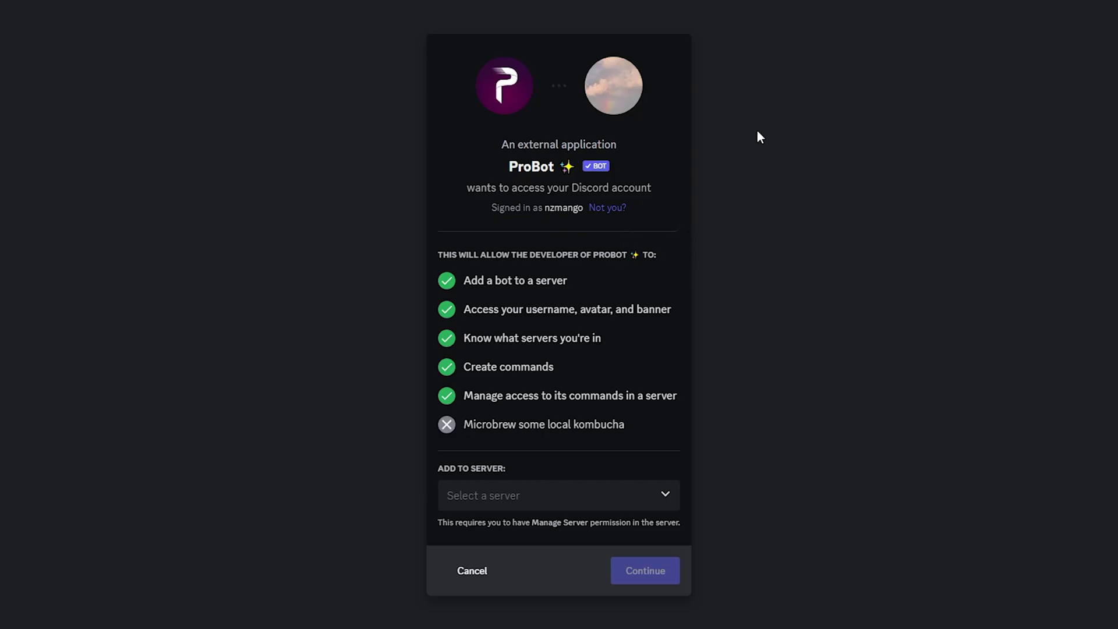
click(667, 498)
scroll(640, 542, down, 3)
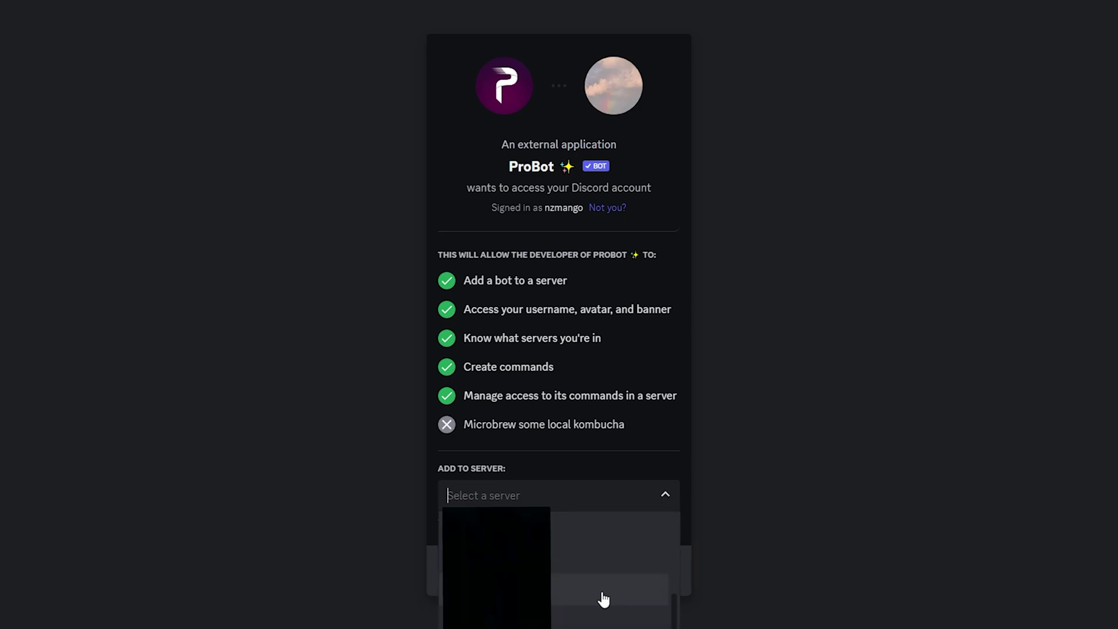
click(587, 622)
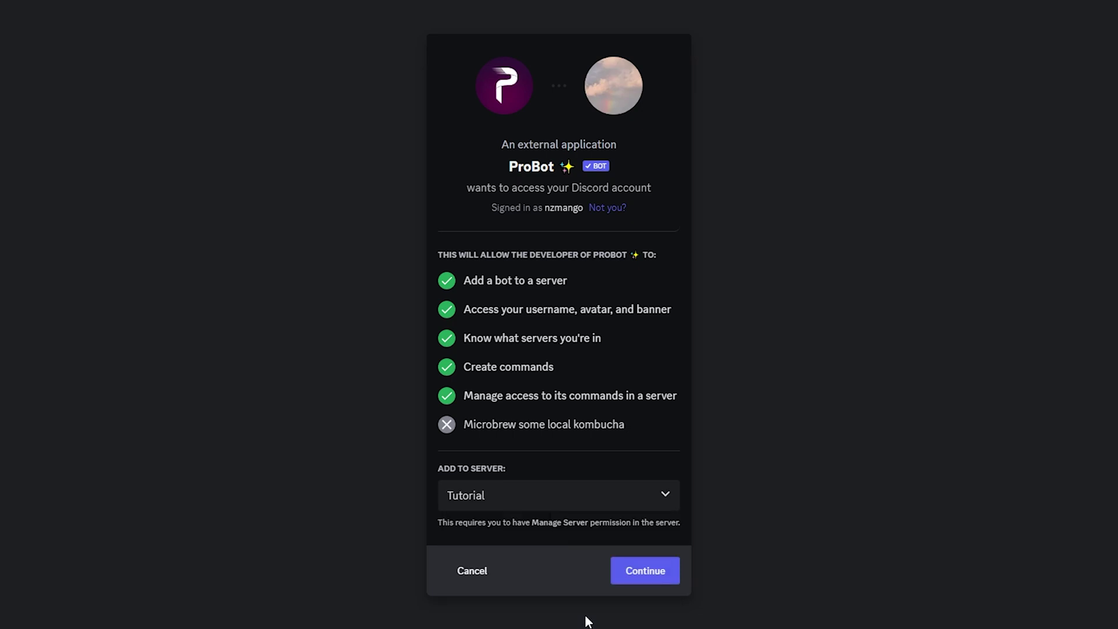
click(641, 570)
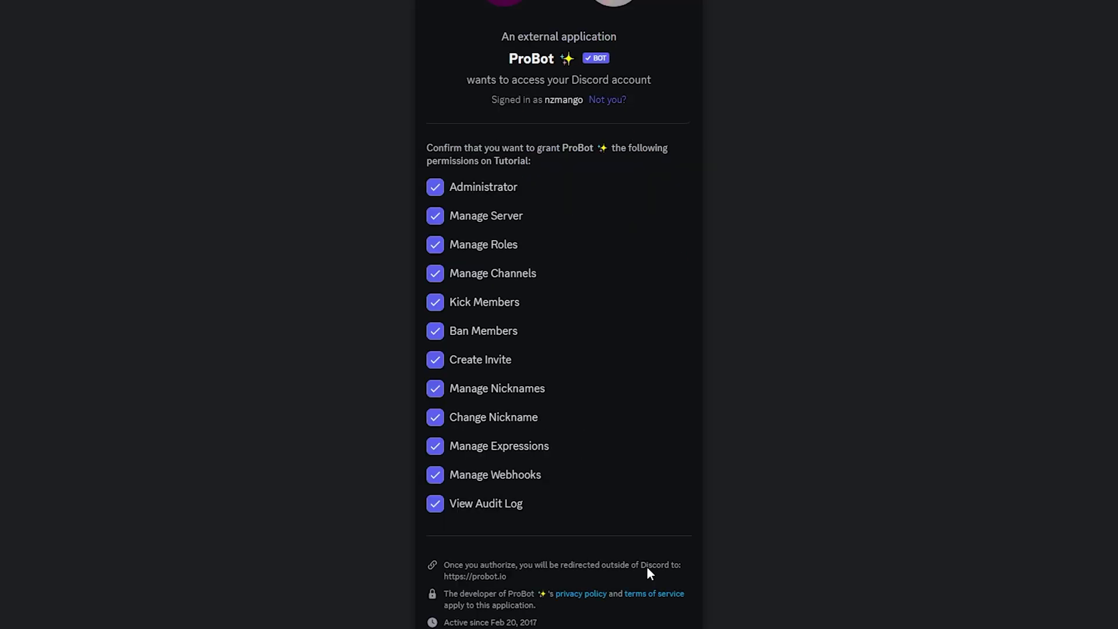
scroll(640, 501, down, 3)
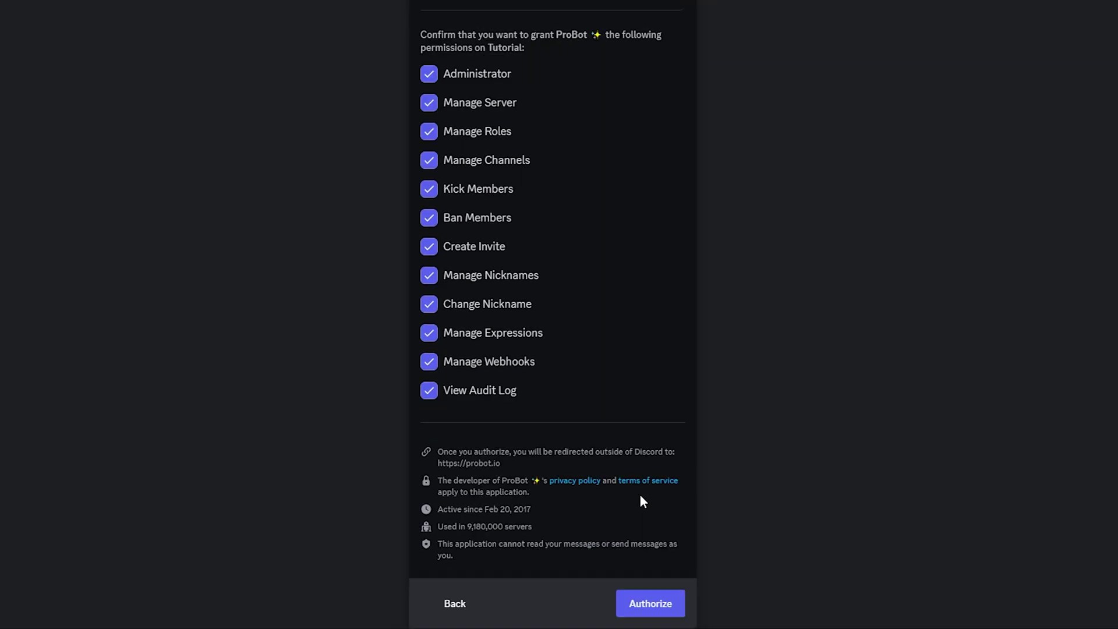
click(655, 609)
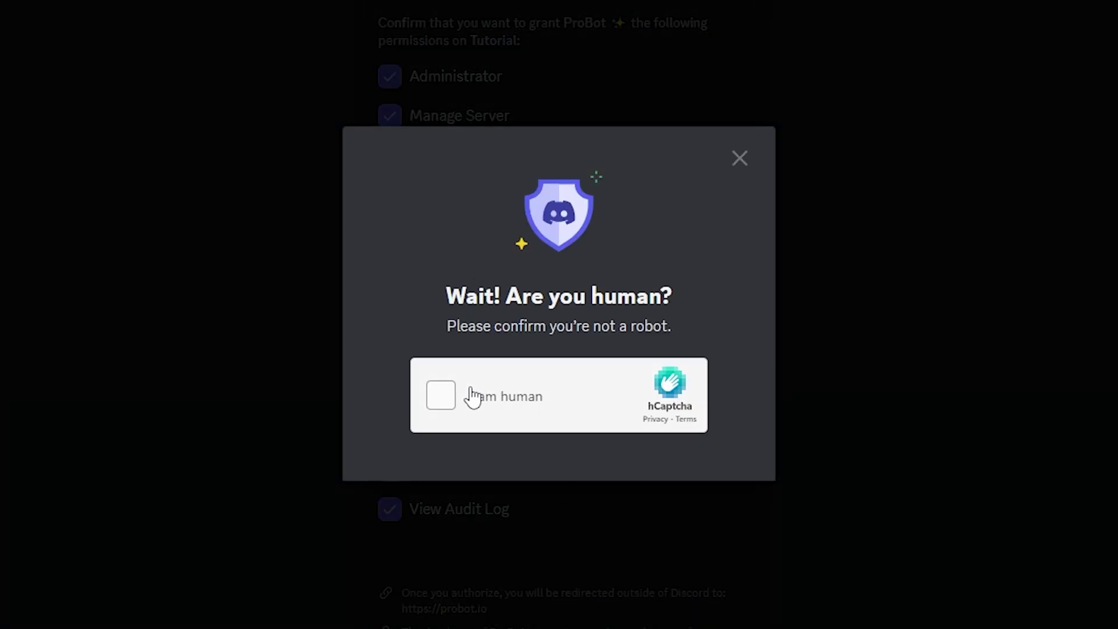
click(467, 399)
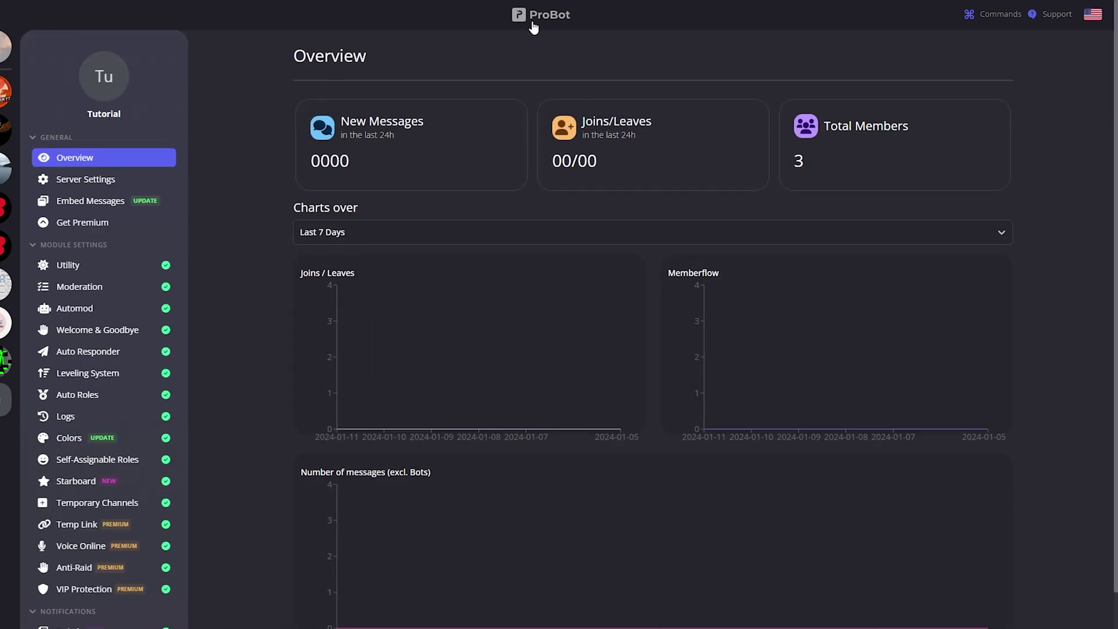
Open the Tutorial server's Server Settings page, with the language showing English.
drag(85, 115, 131, 120)
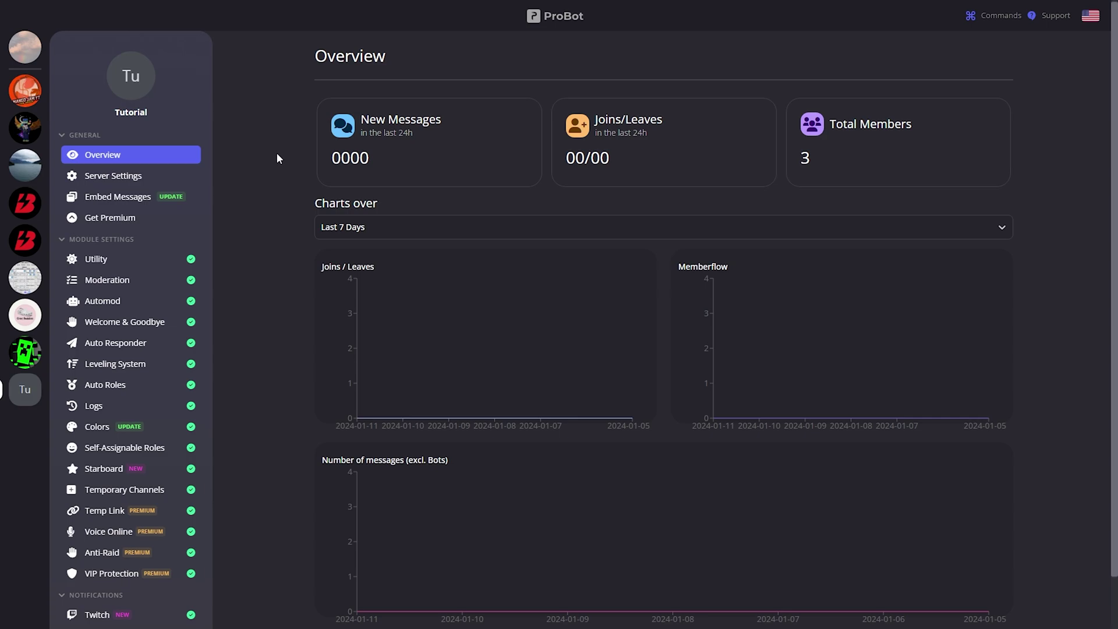
click(185, 176)
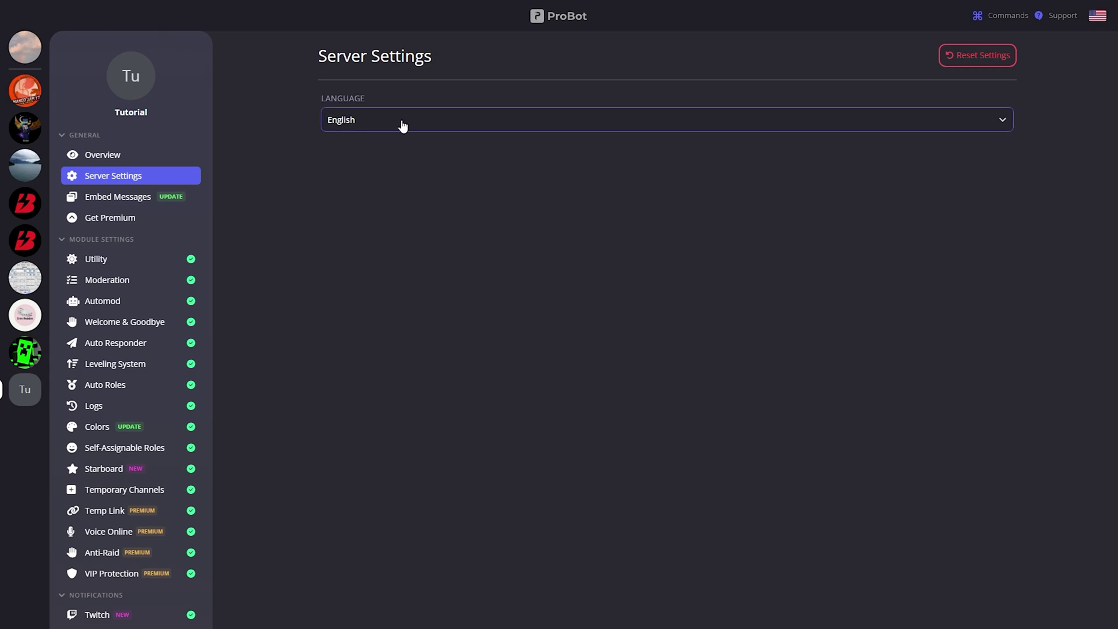
Add Tickets Admin as a Moderation mod role and save the change.
click(191, 286)
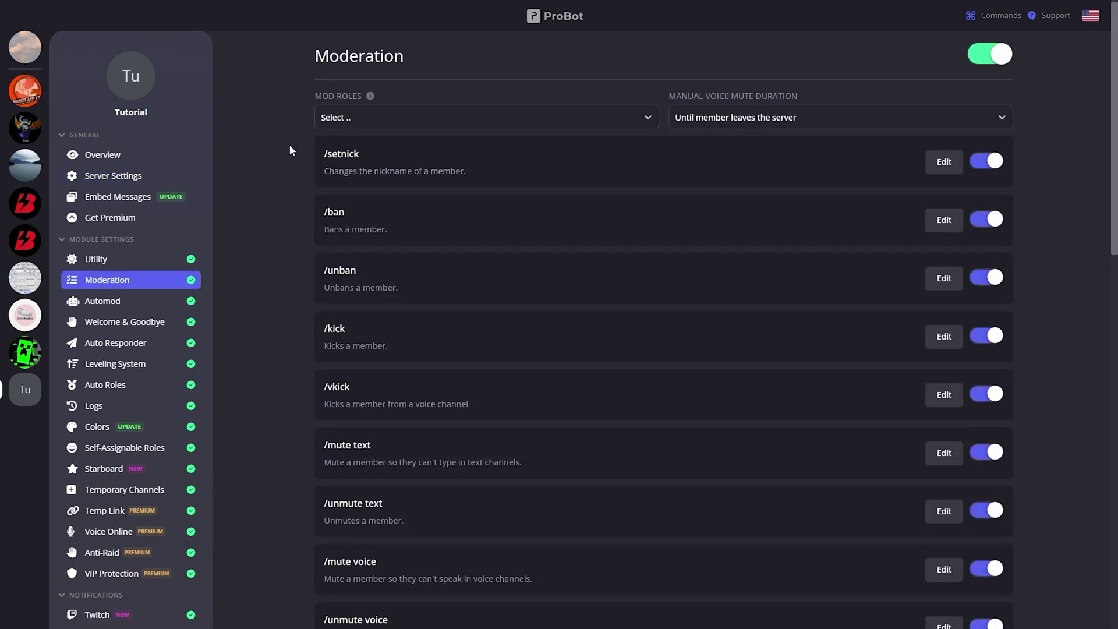
scroll(299, 162, down, 15)
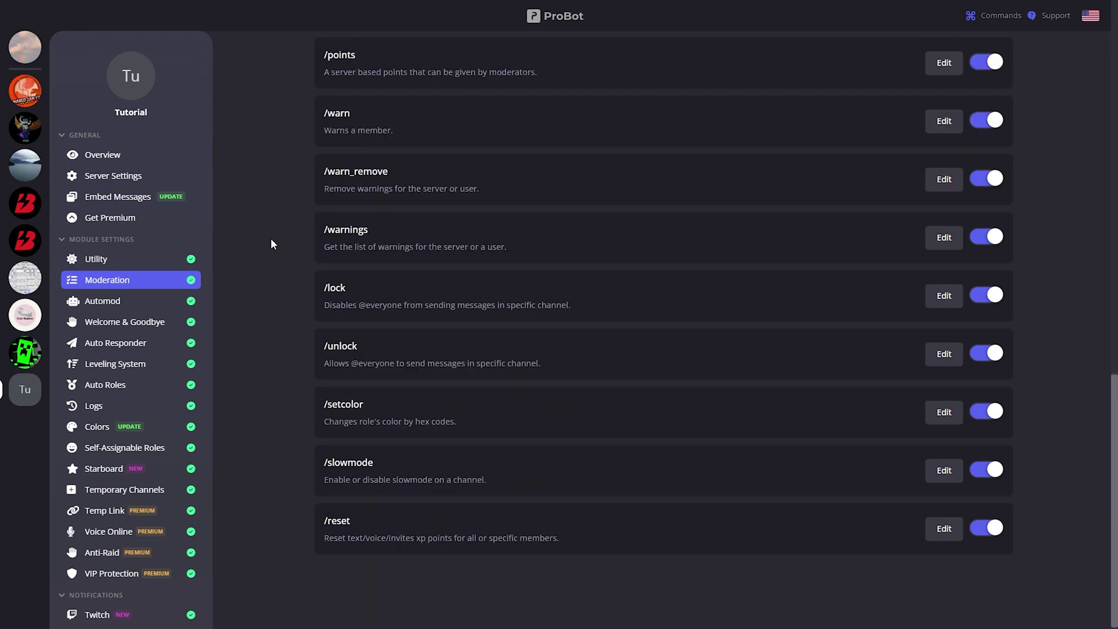
scroll(262, 192, up, 15)
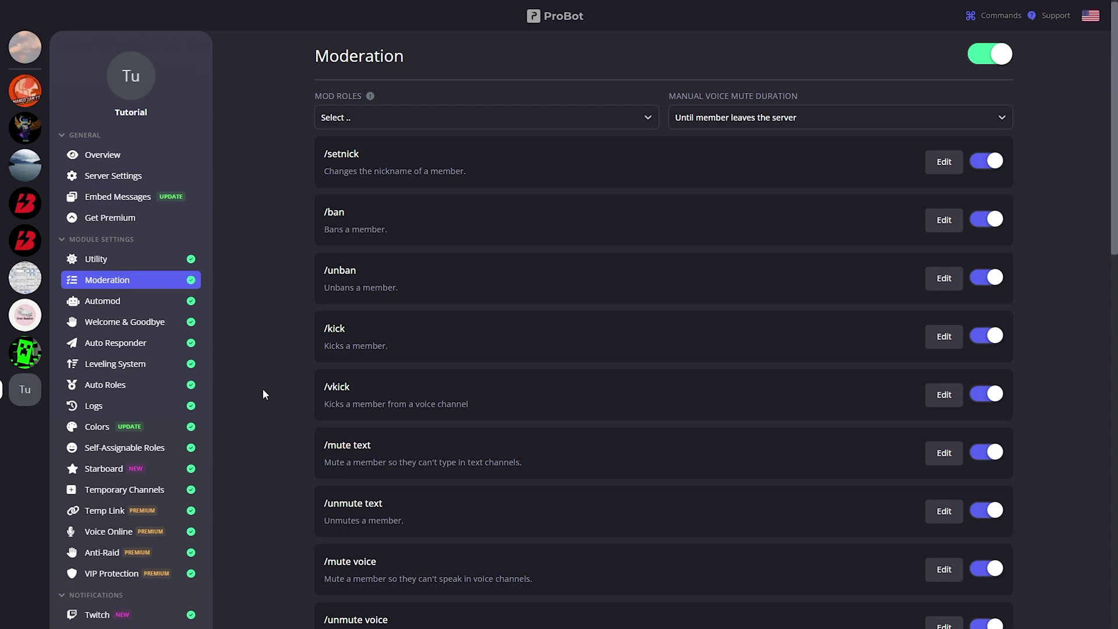
click(347, 117)
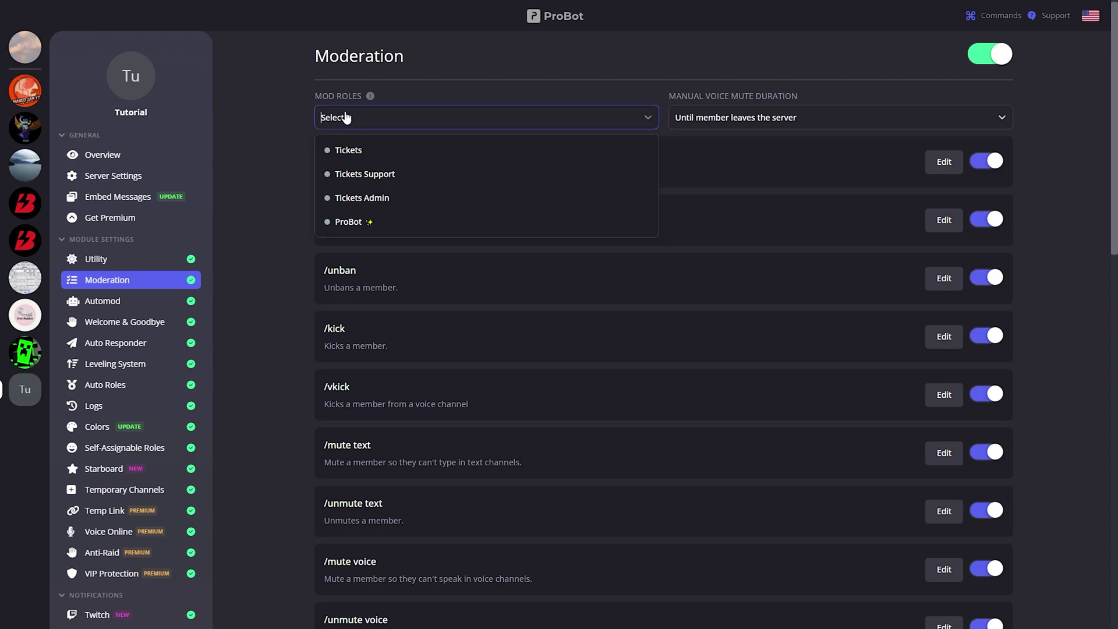
click(359, 201)
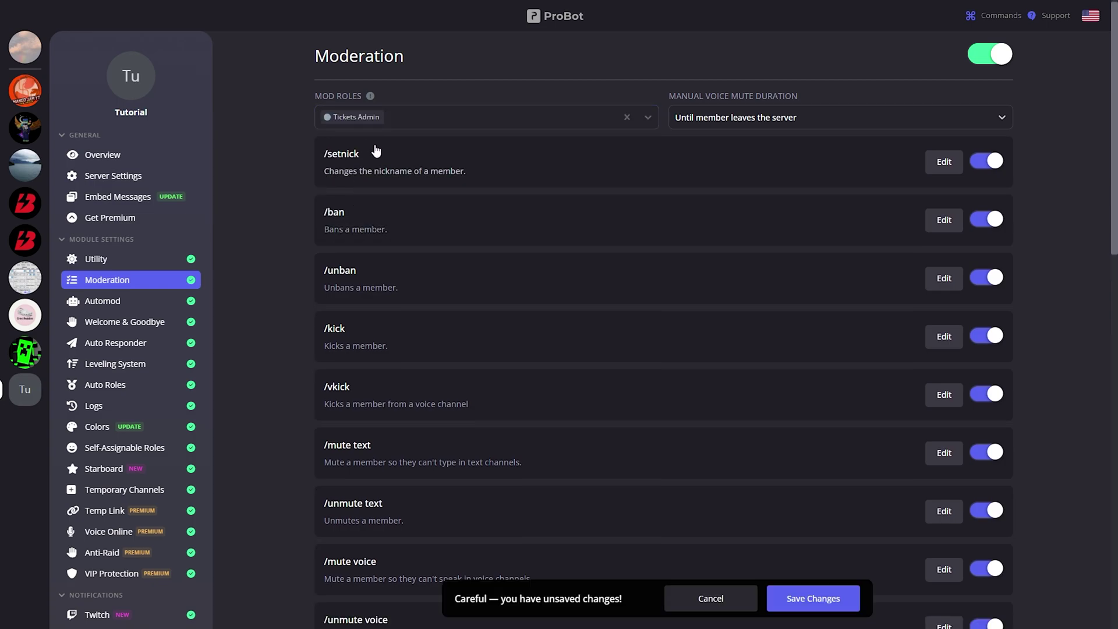
click(796, 600)
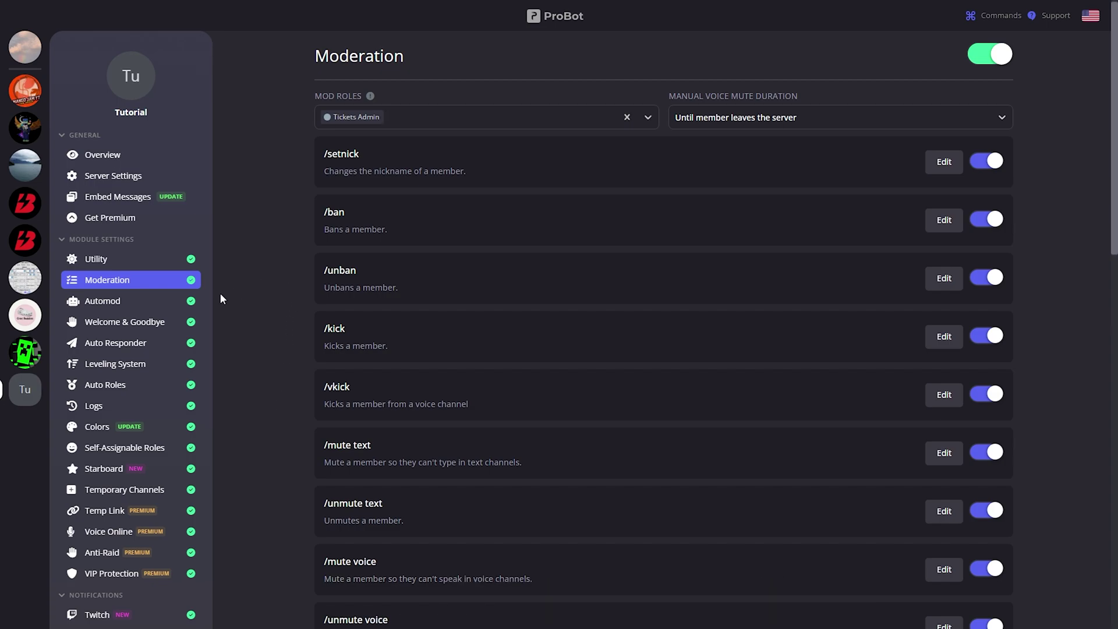
click(164, 300)
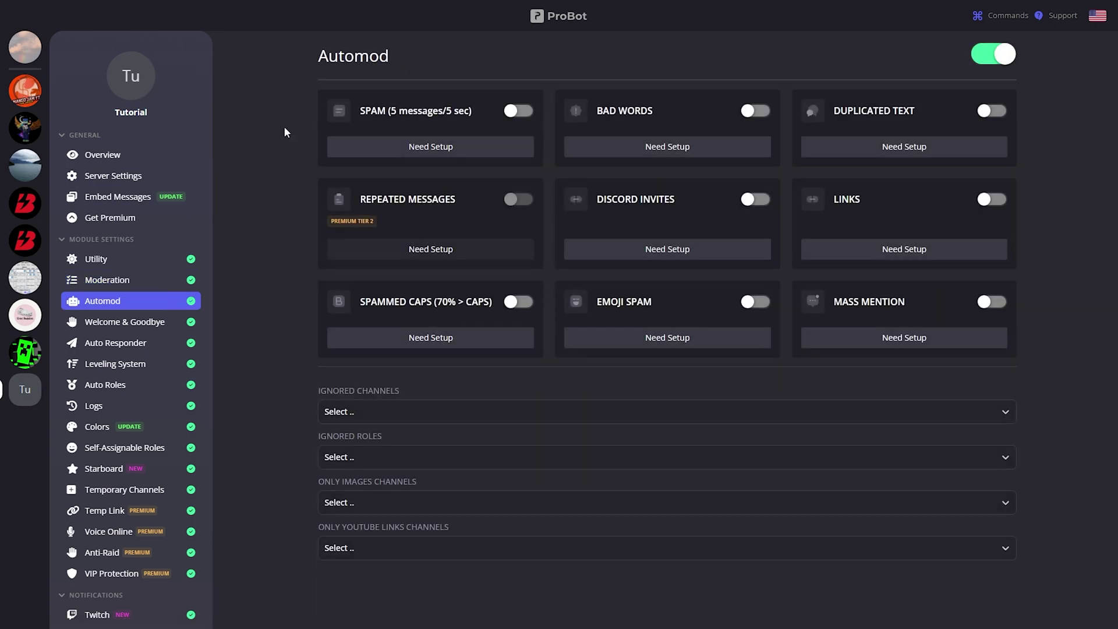
Enable Spam, Bad Words, Duplicated Text, Discord Invites, Links, Spammed Caps, Emoji Spam and Mass Mention filters.
drag(315, 58, 413, 55)
click(455, 52)
click(997, 56)
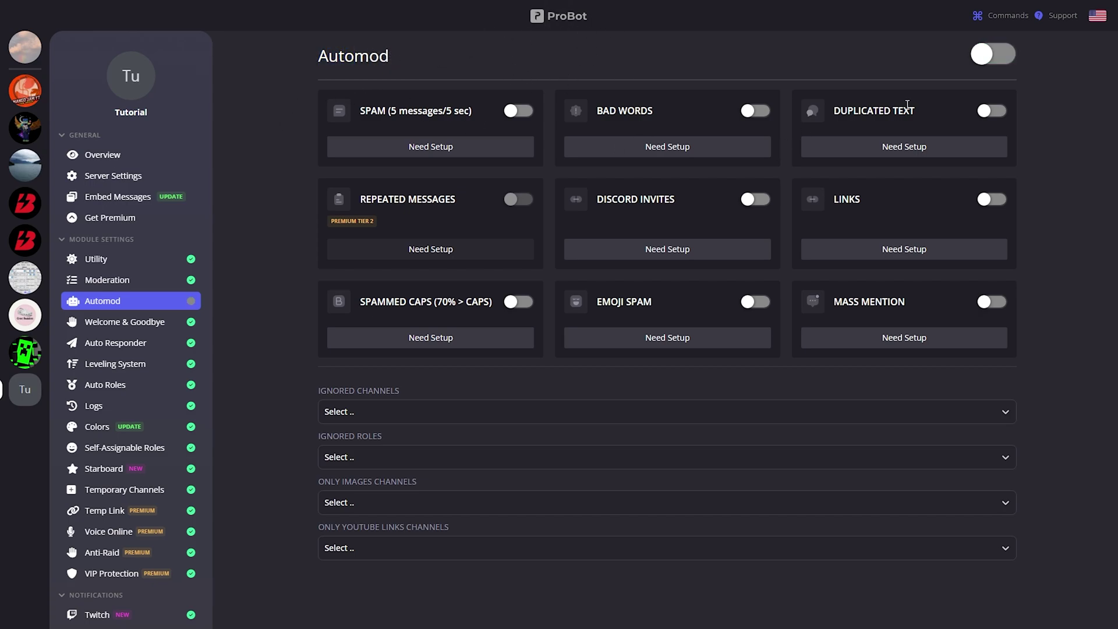
click(997, 61)
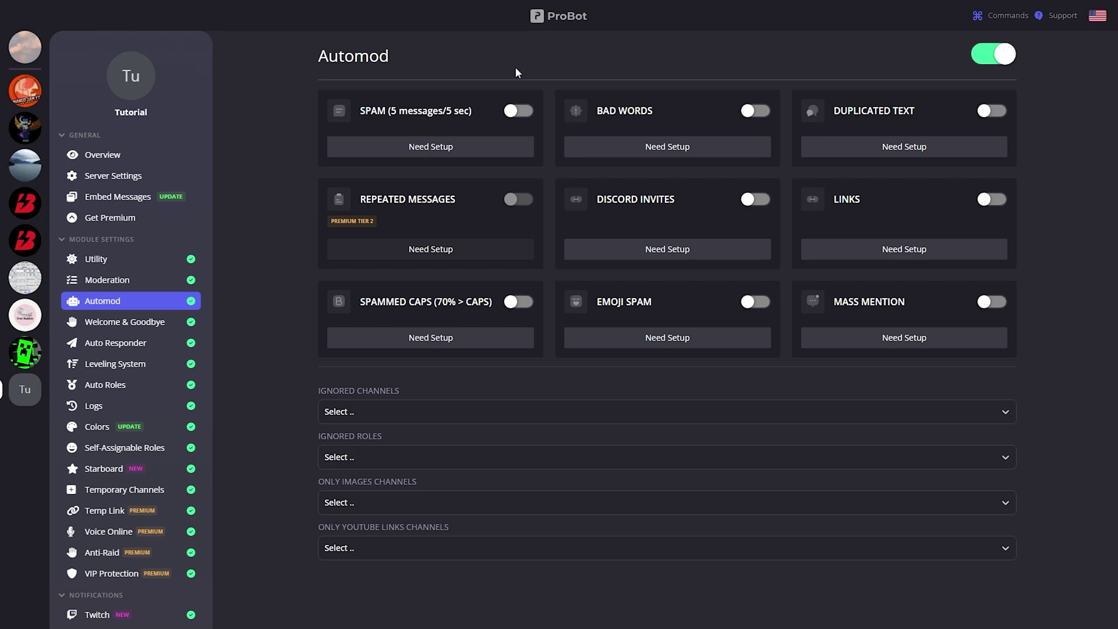
click(518, 111)
click(756, 111)
click(999, 110)
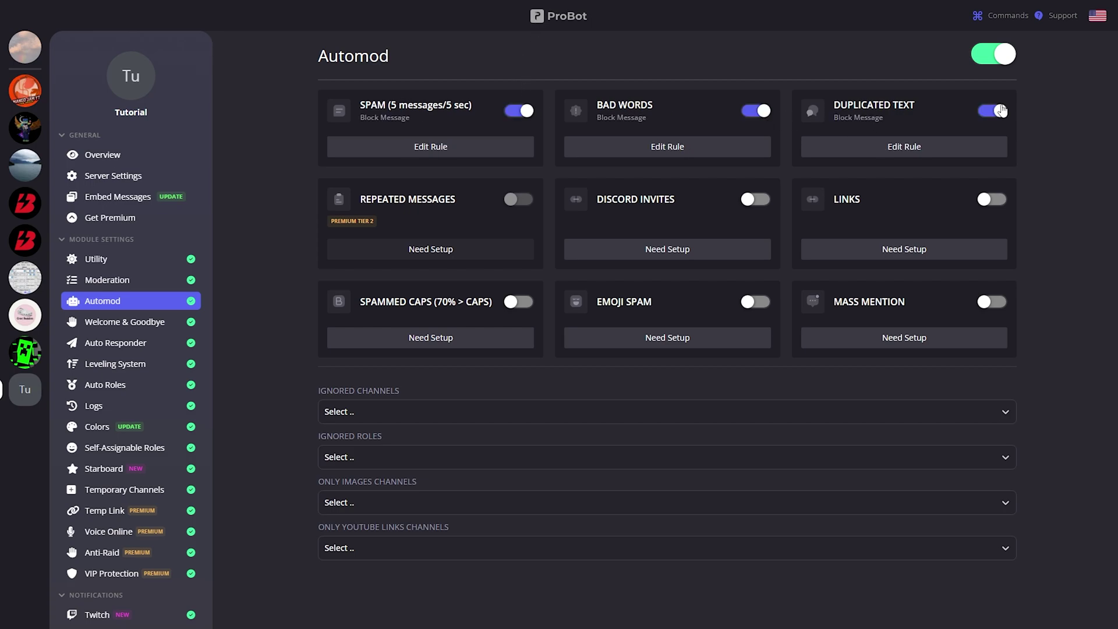
click(992, 199)
click(755, 199)
click(518, 302)
click(756, 302)
click(991, 302)
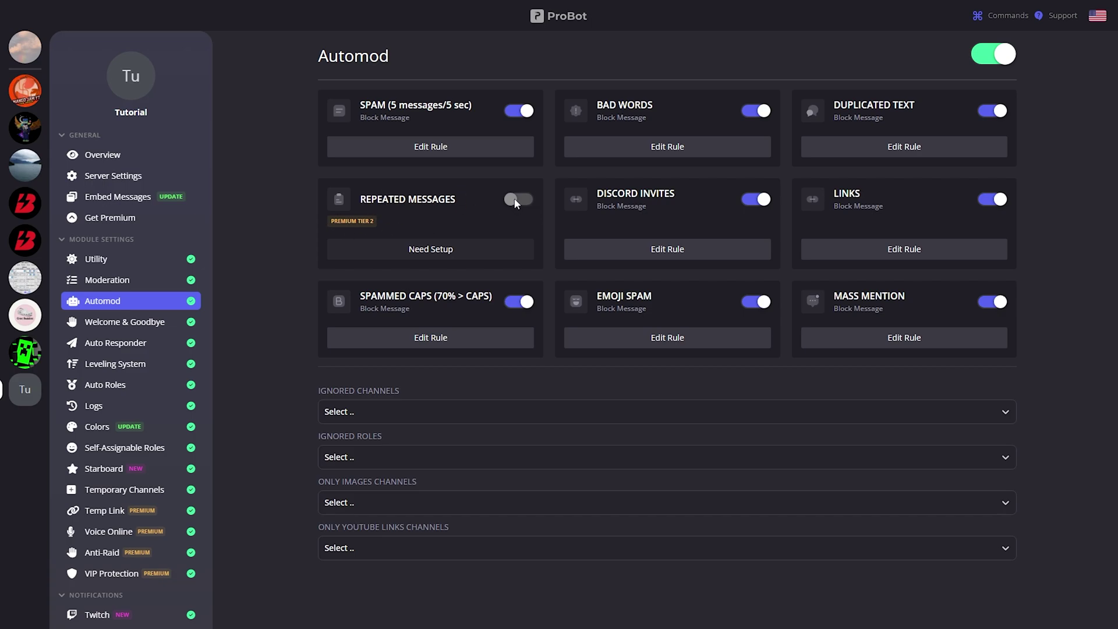
Exempt the Tickets Admin role and #create-a-ticket channel from Automod and save.
drag(535, 197, 356, 96)
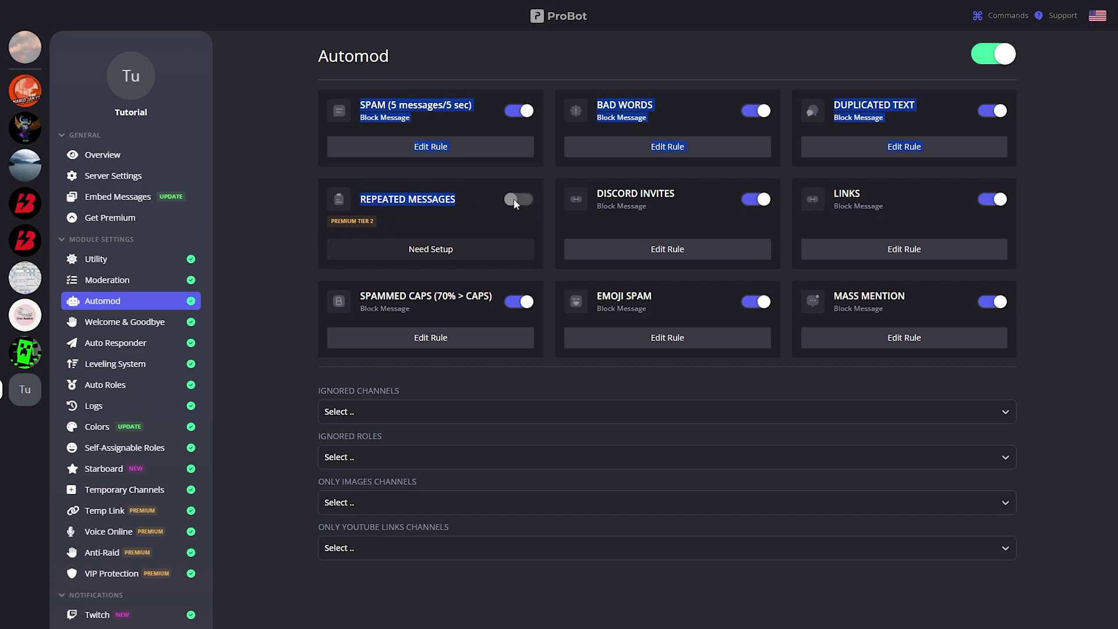
click(514, 202)
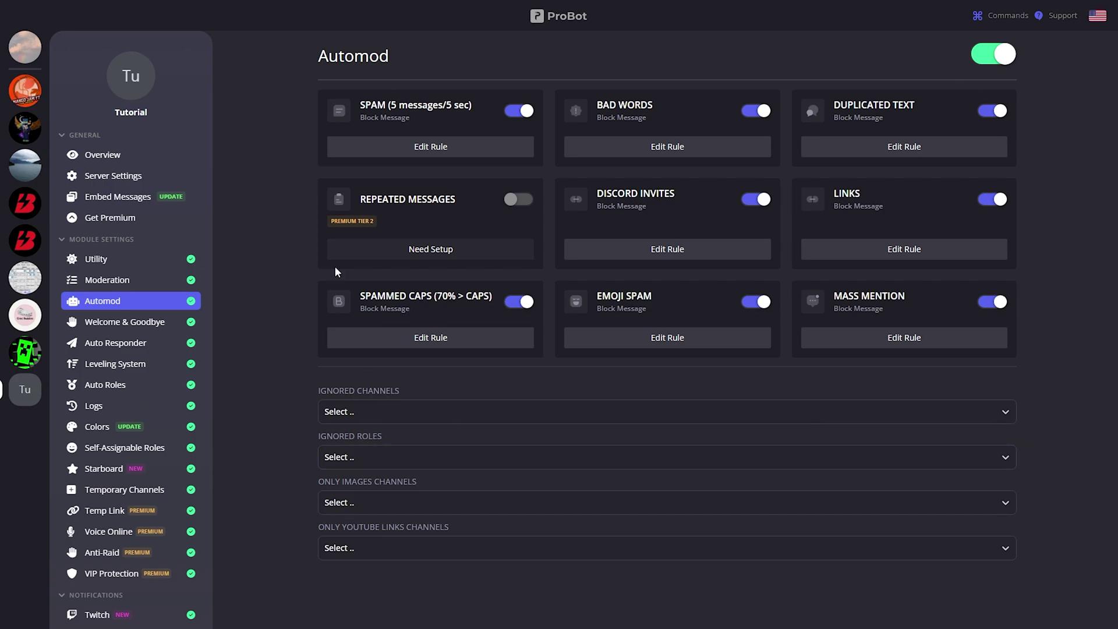
click(360, 460)
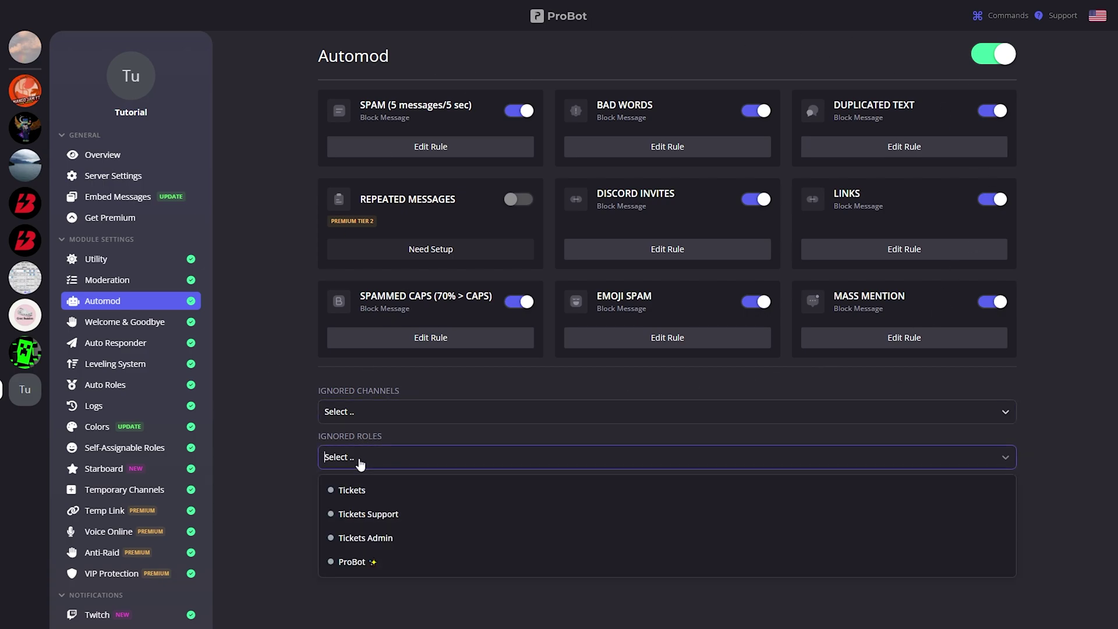
click(362, 531)
click(379, 420)
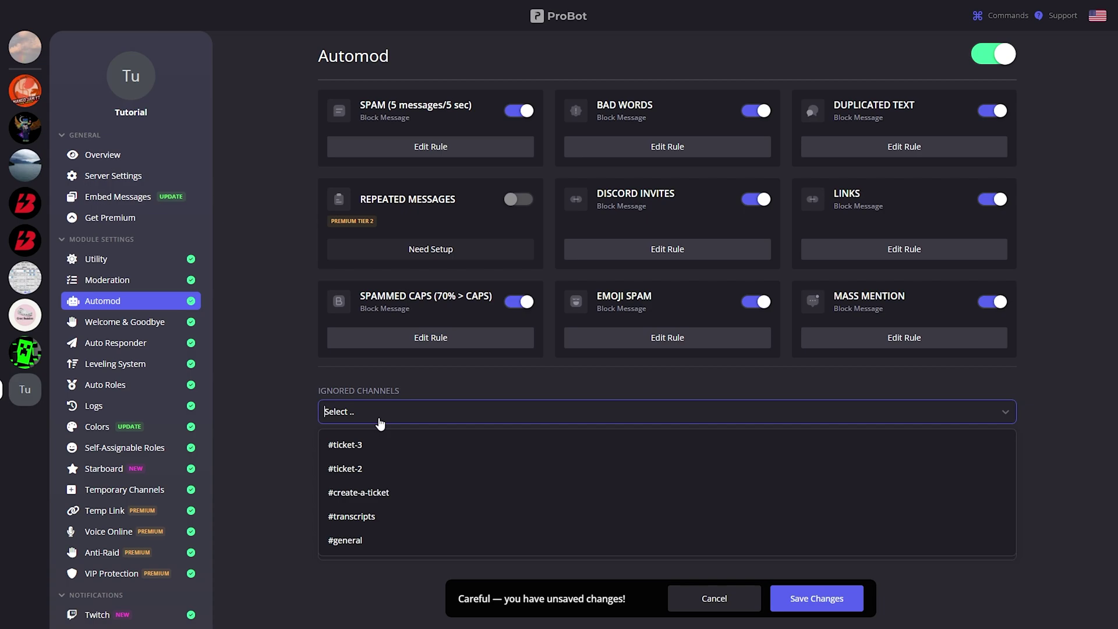
click(372, 495)
click(806, 601)
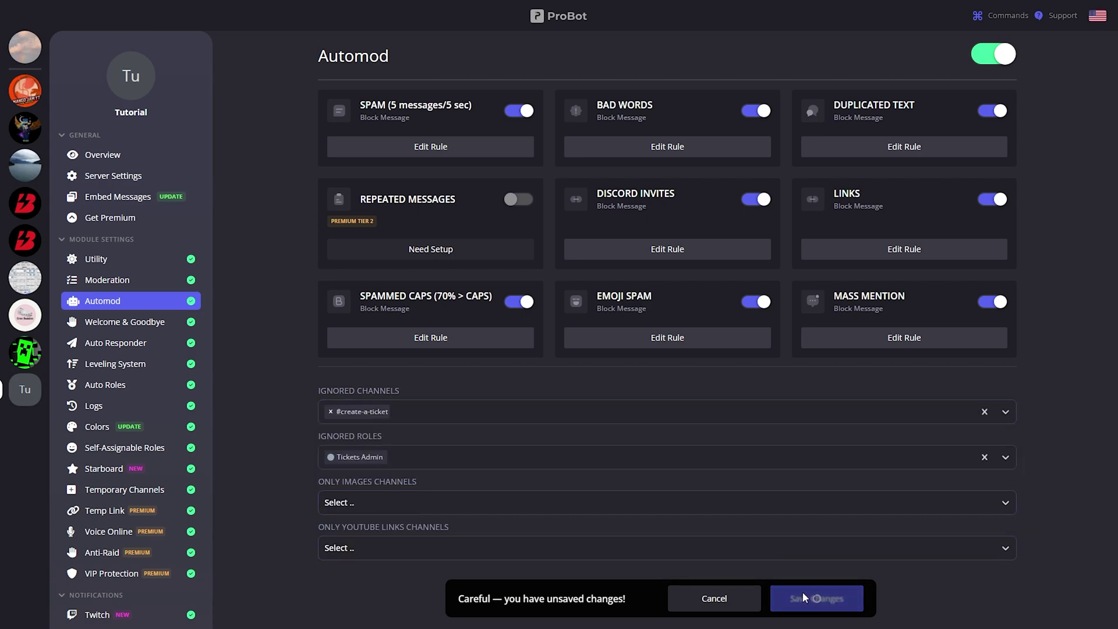
click(139, 323)
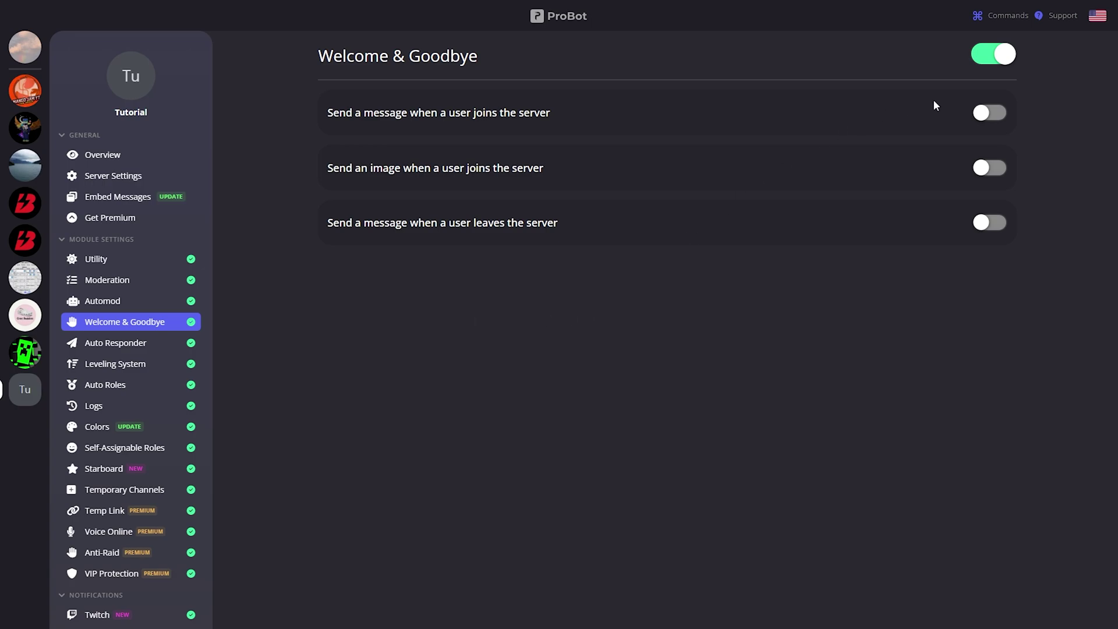
Turn on a join message 'Welcome [user]' posted in #general.
click(988, 114)
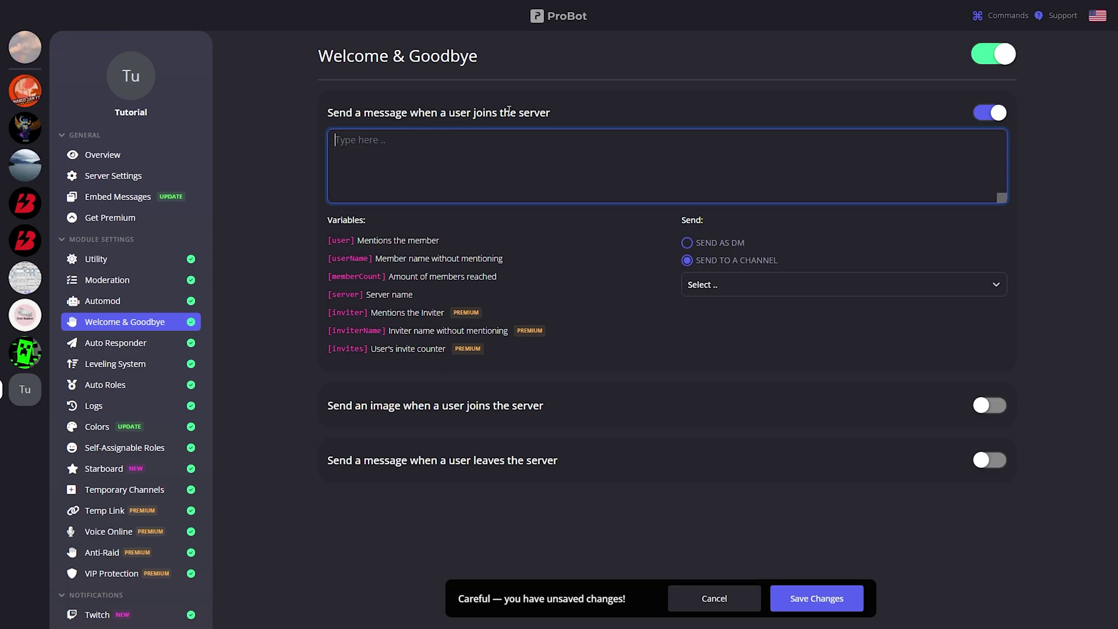
drag(329, 219, 521, 358)
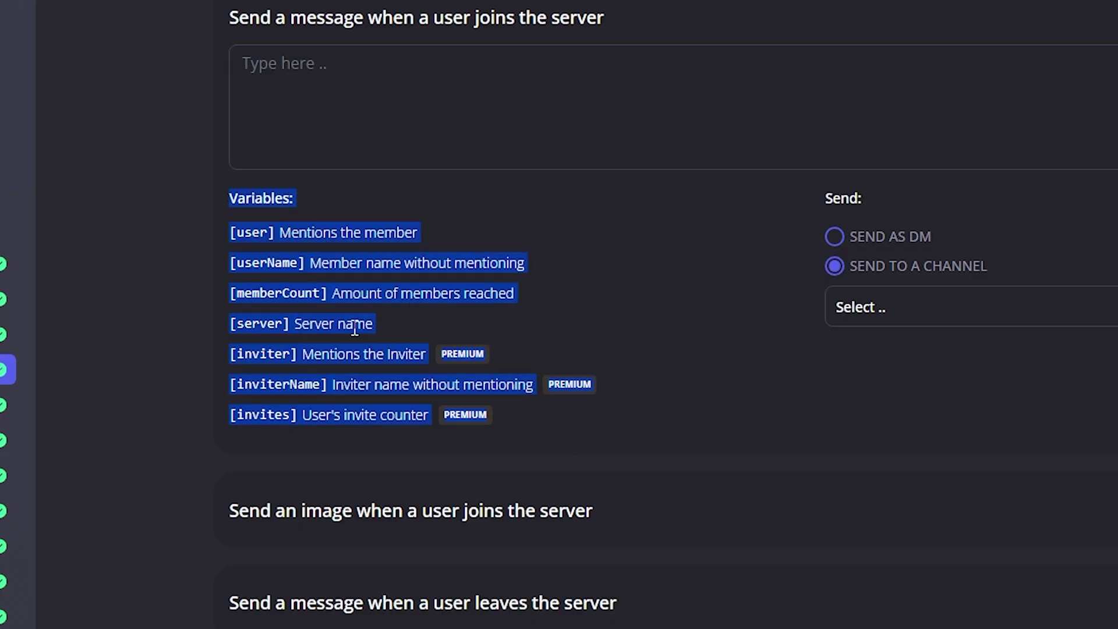
click(335, 120)
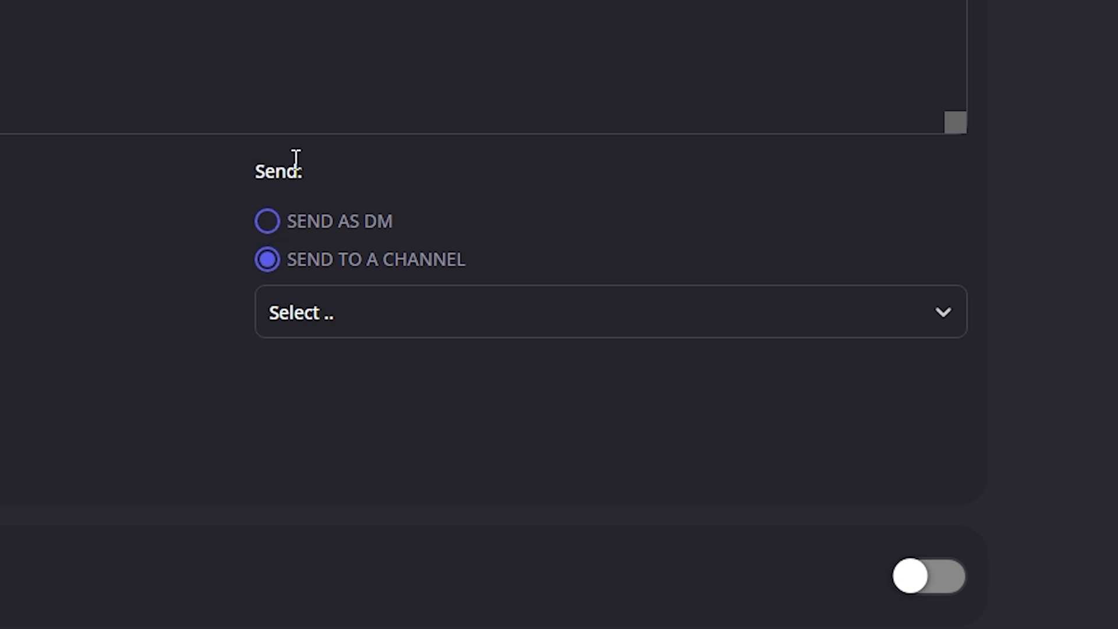
click(300, 227)
click(318, 271)
click(370, 320)
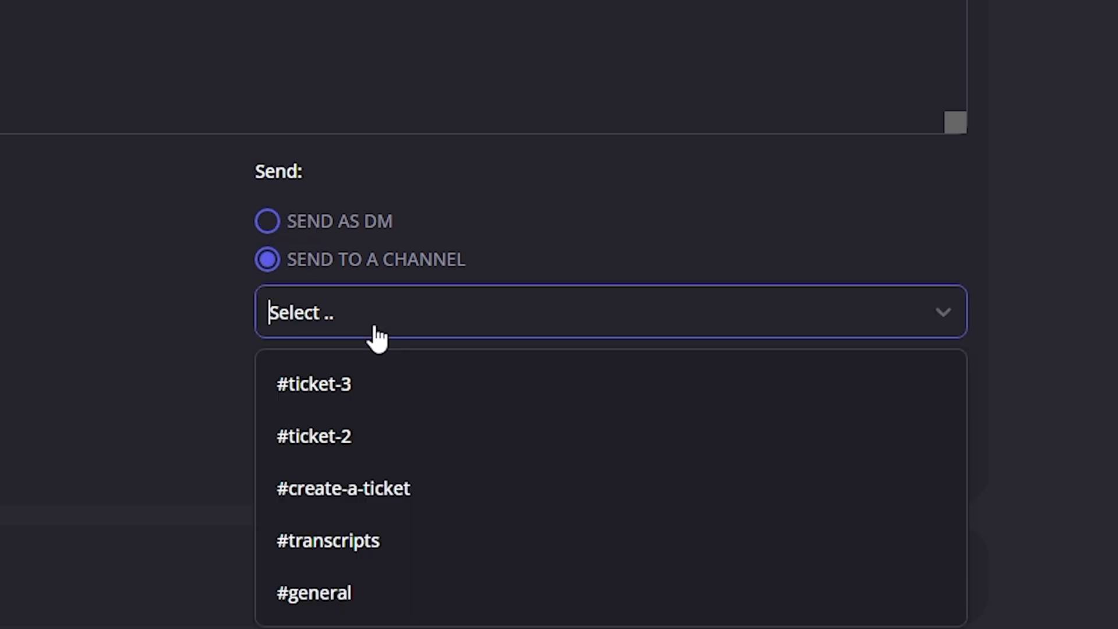
click(355, 608)
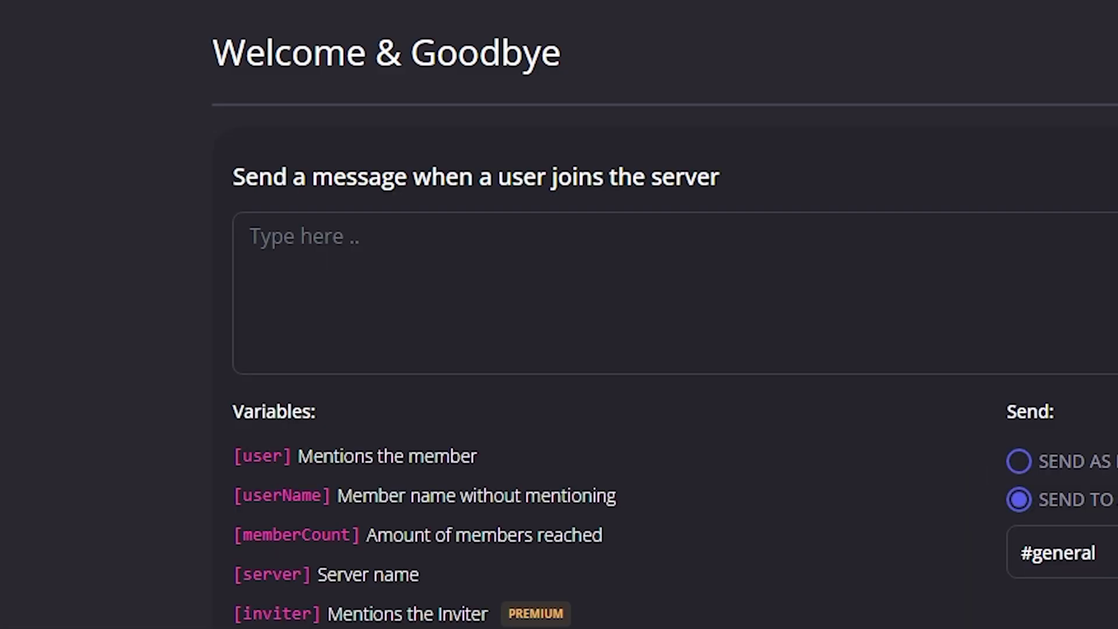
click(461, 269)
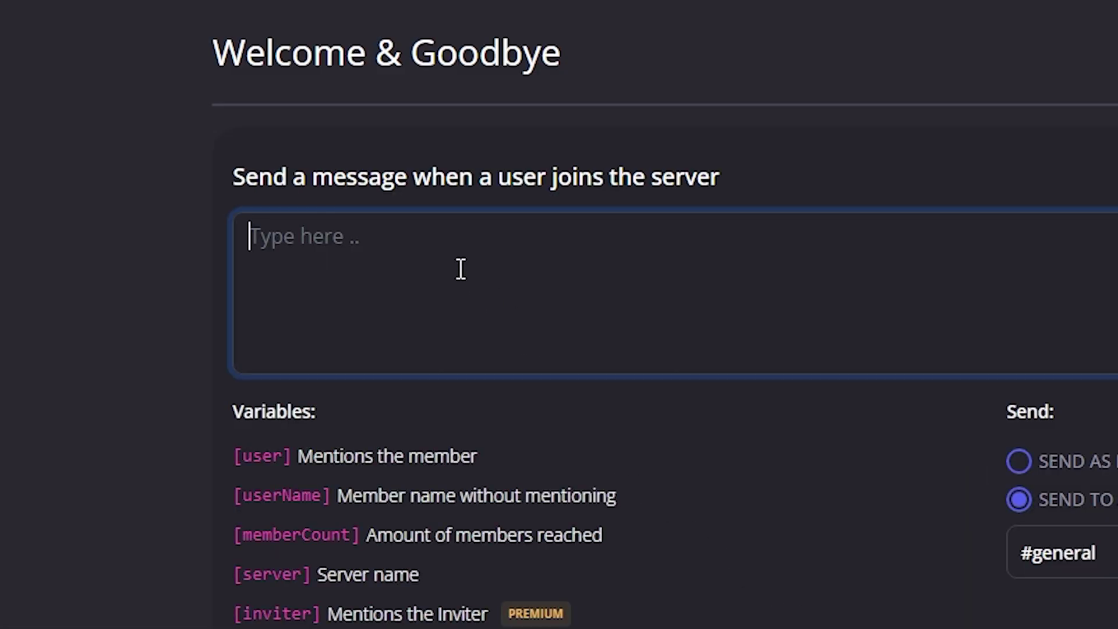
text(W)
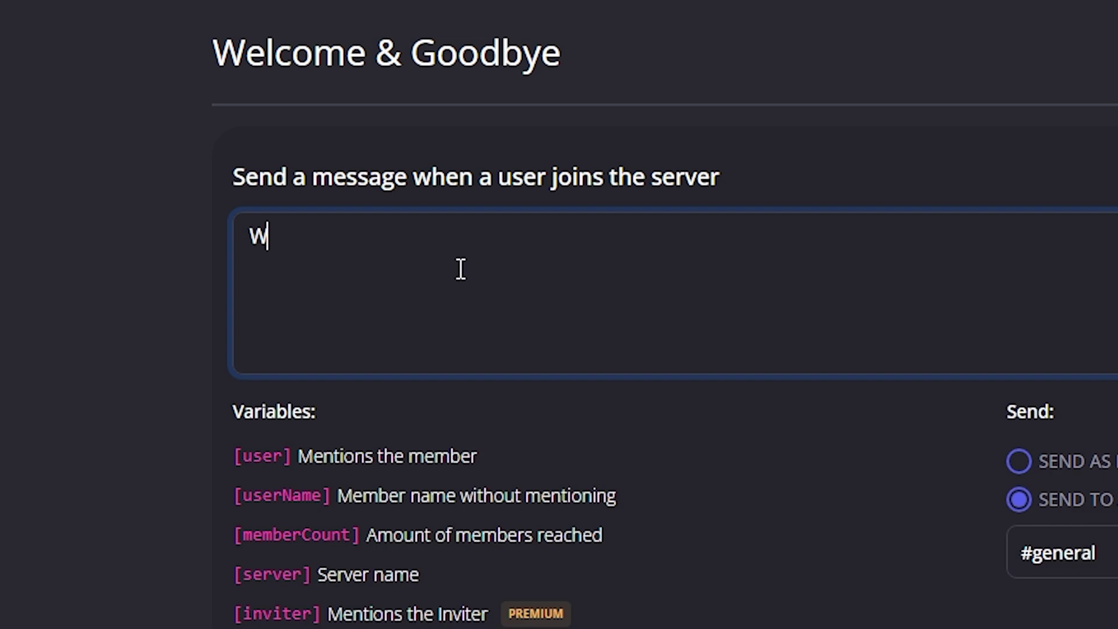
text(elcome [u)
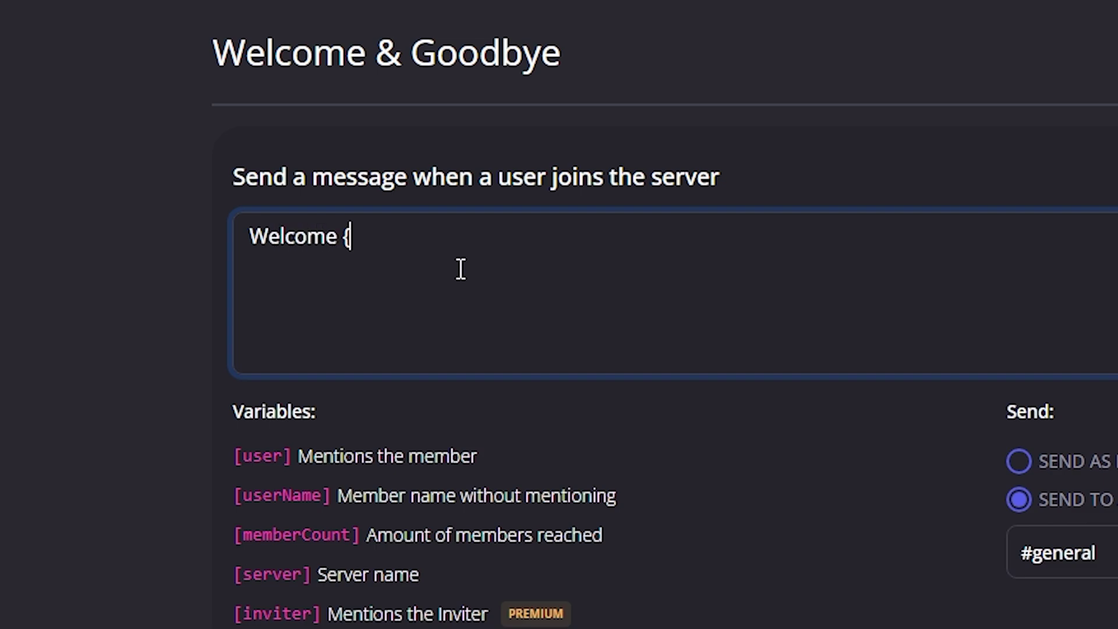
text(s)
key(BackSpace)
text(user])
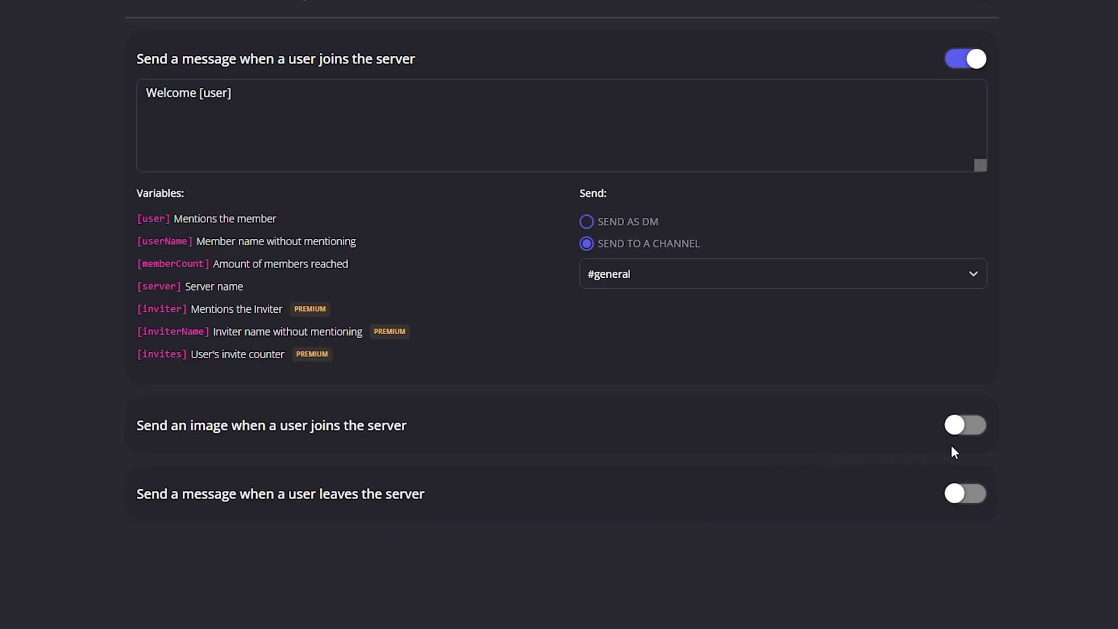
Turn on a leave message 'Goodbye [user]' posted in #general.
click(958, 508)
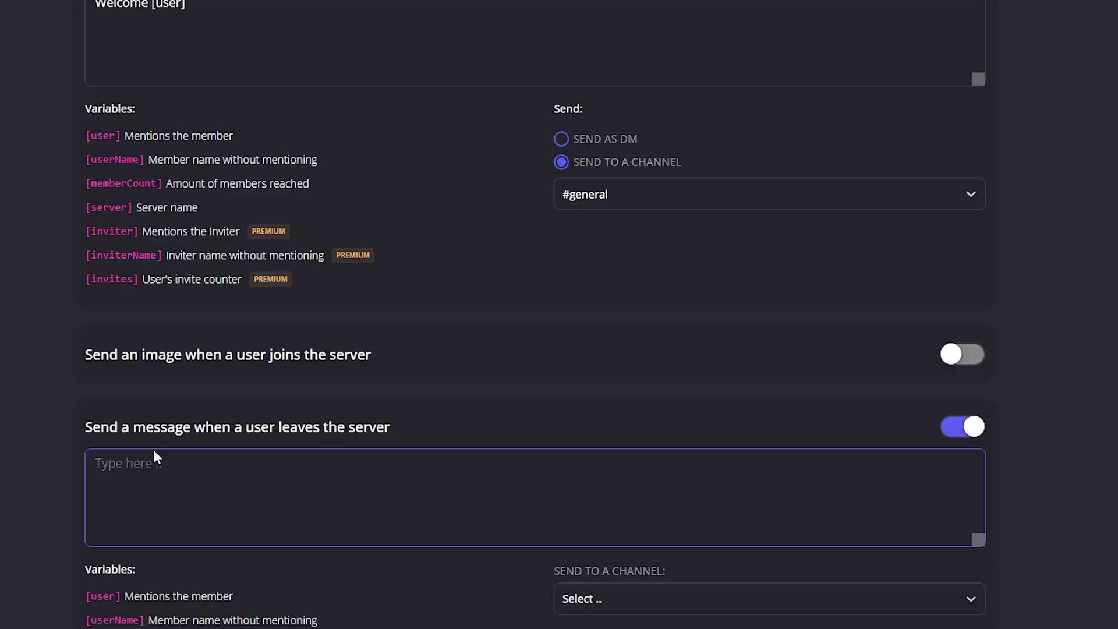
click(217, 117)
scroll(211, 262, down, 3)
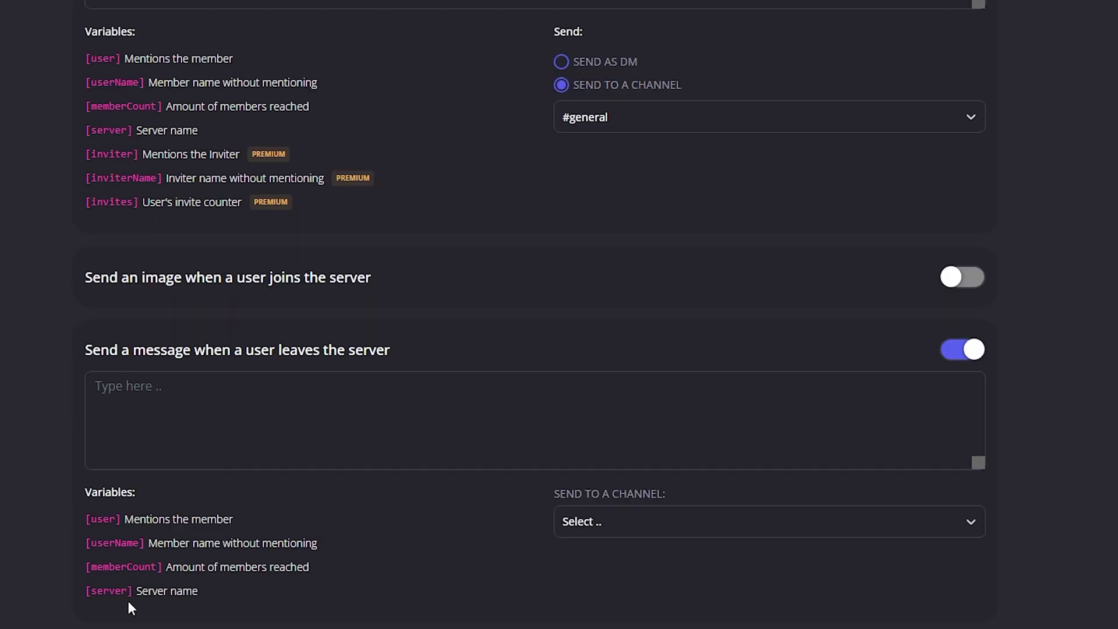
click(153, 403)
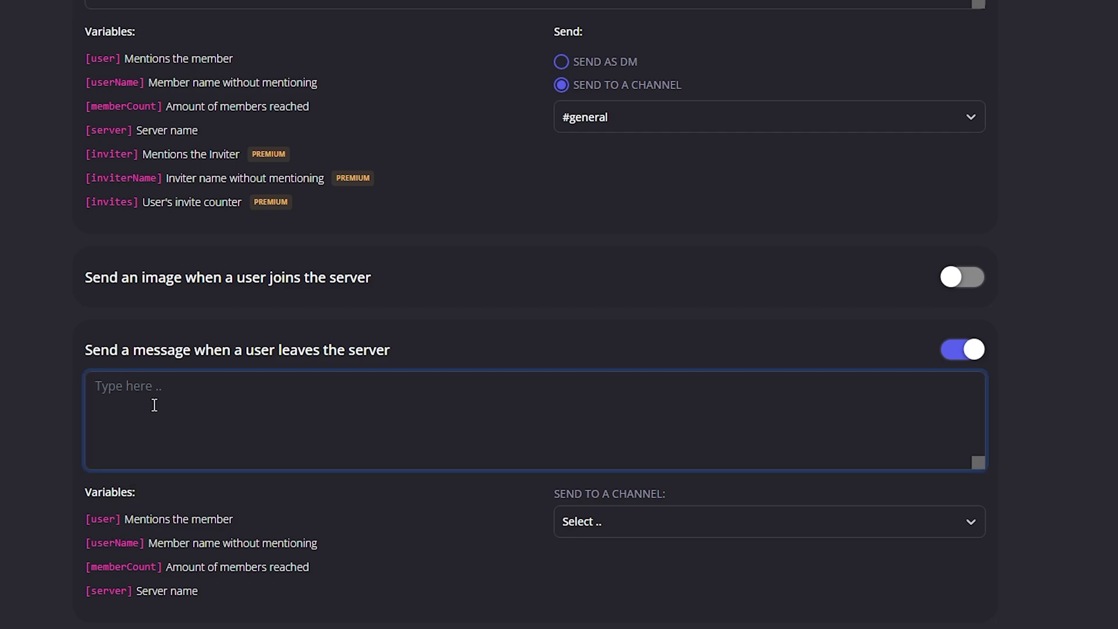
text(Goodbye [user])
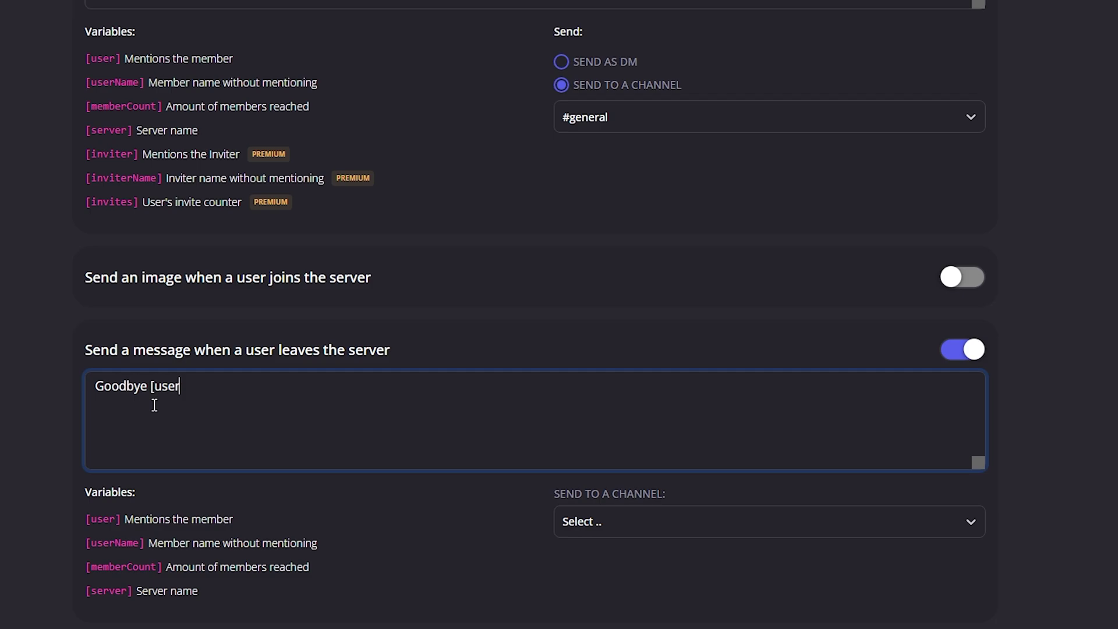
click(673, 532)
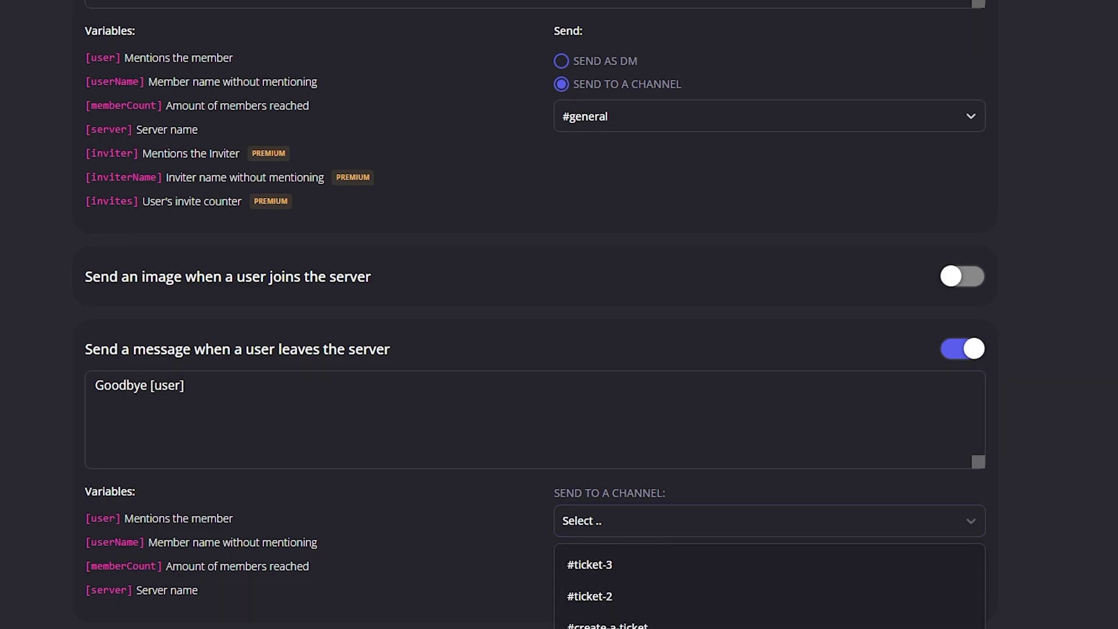
click(582, 622)
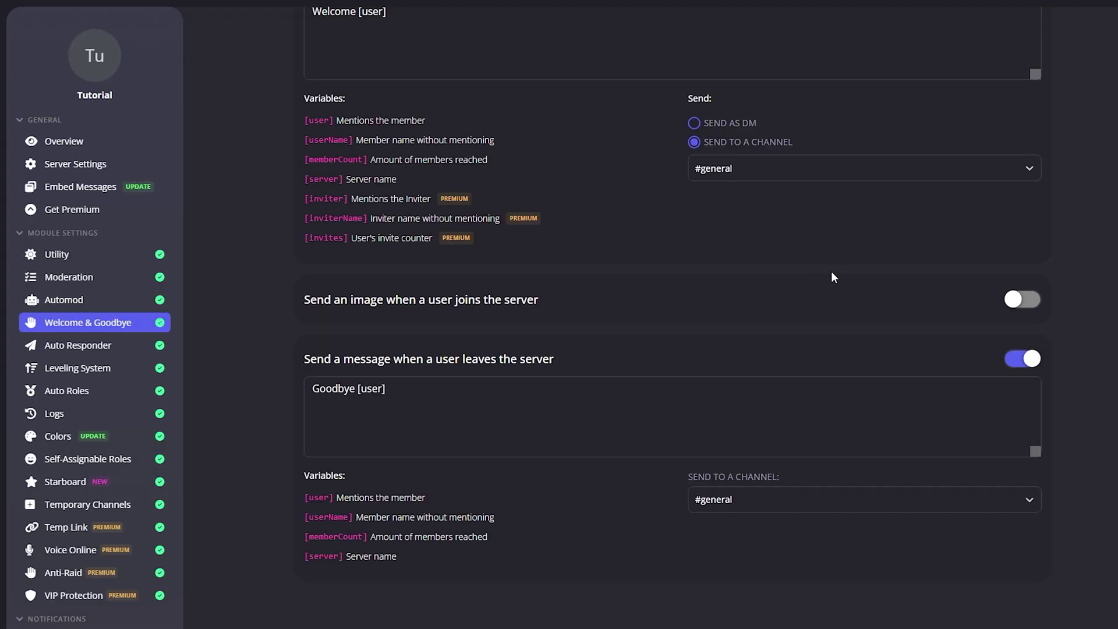
Turn on sending an image when members join.
click(1013, 299)
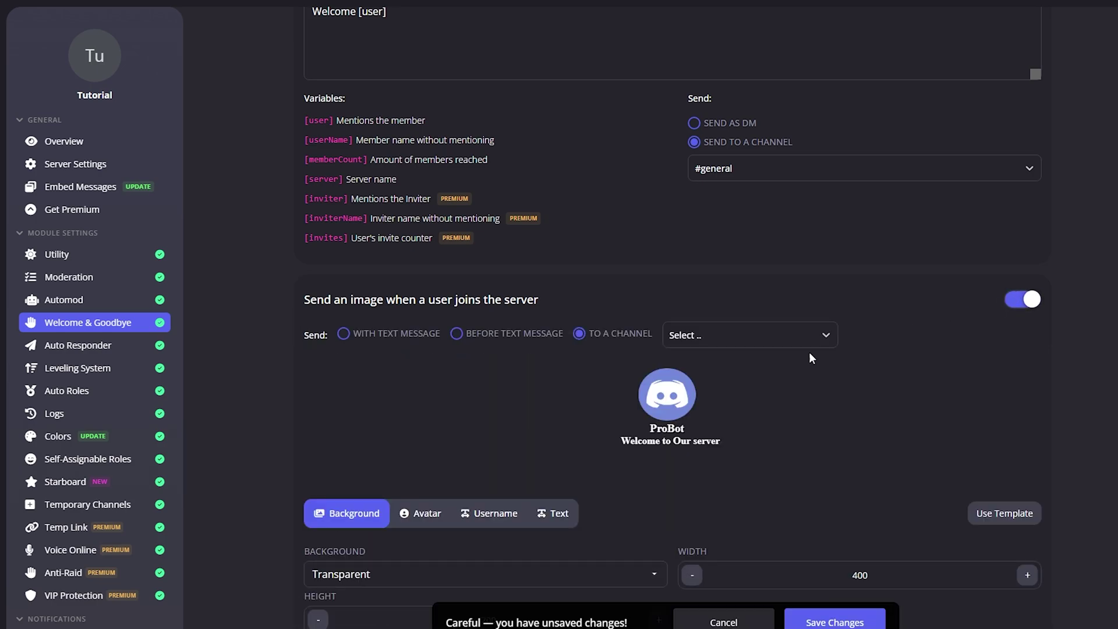
scroll(590, 420, up, 2)
click(320, 144)
Add and save an auto-response with trigger 'Hello probot' and response 'Hello [user]'.
scroll(635, 380, down, 5)
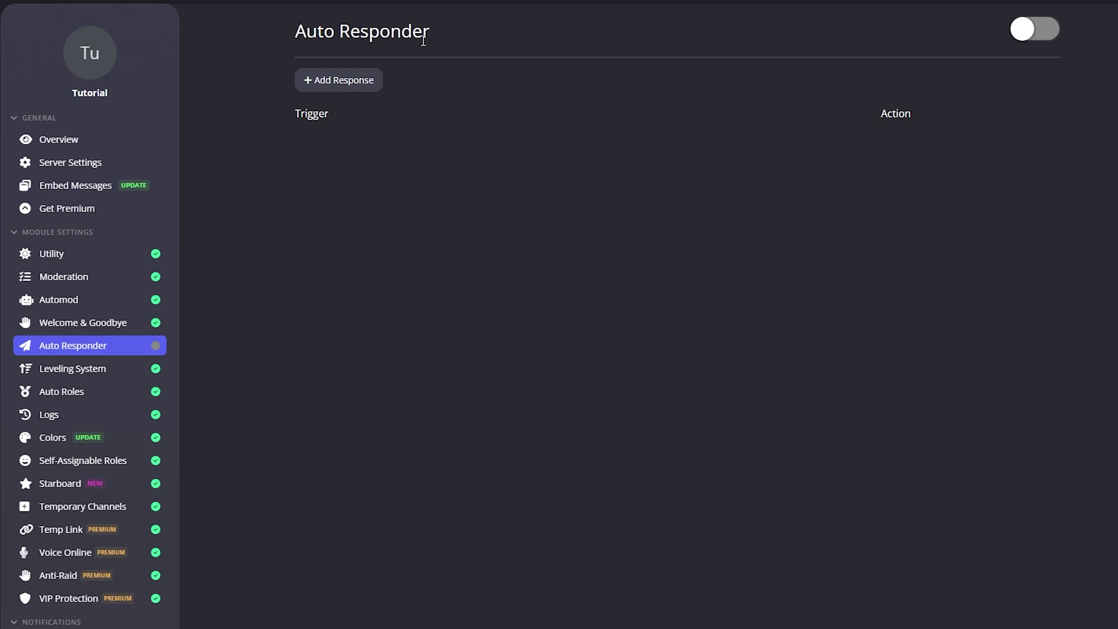
click(368, 85)
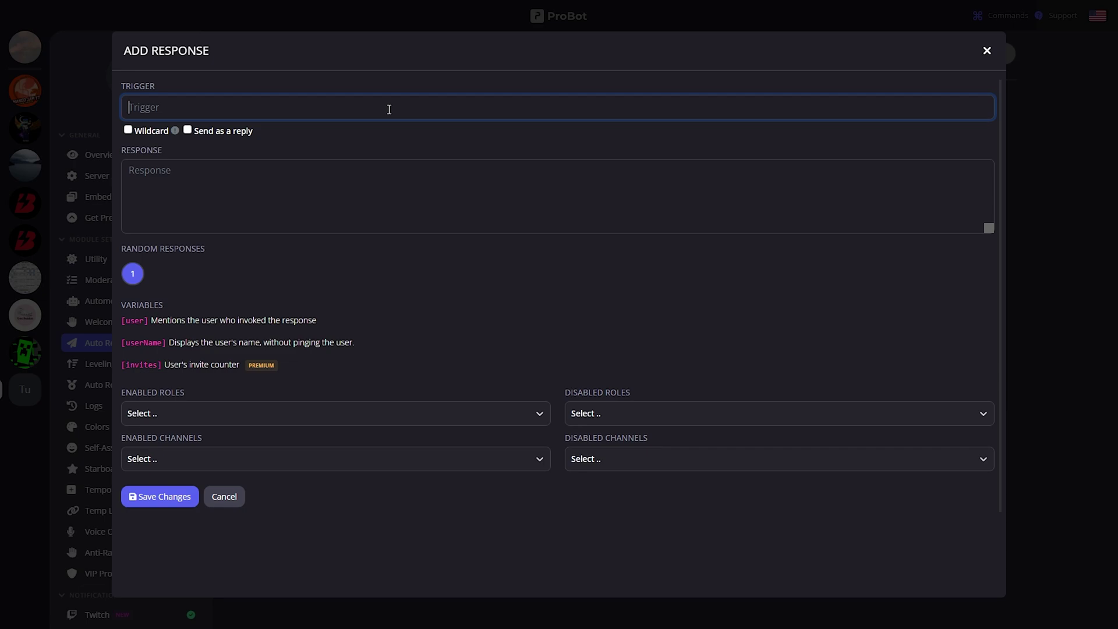
text(Hello probot)
click(192, 163)
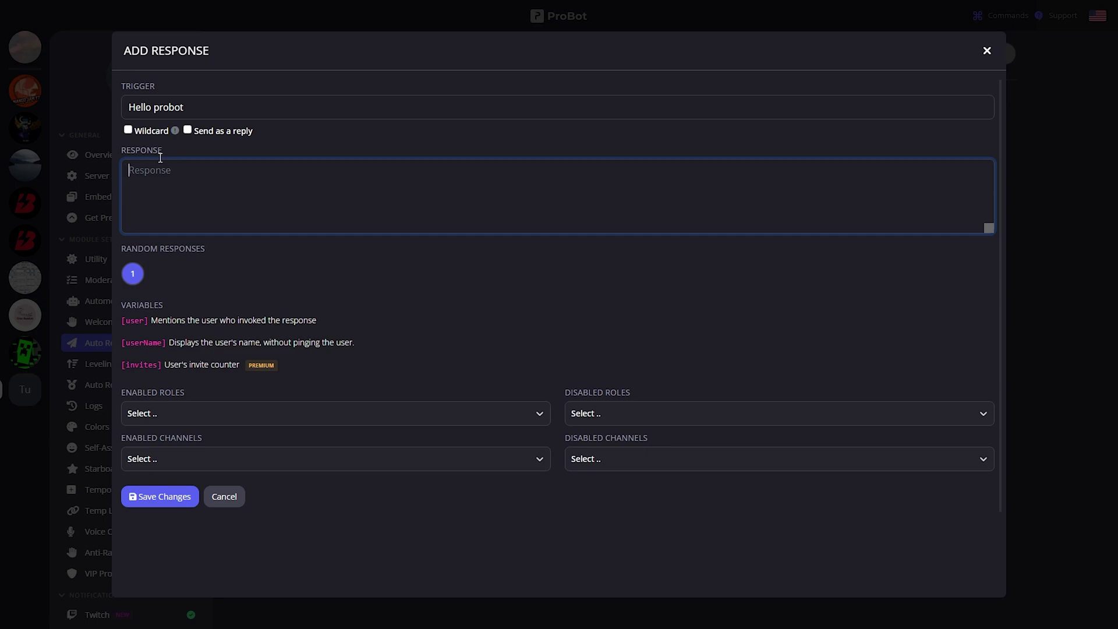
text(Hello )
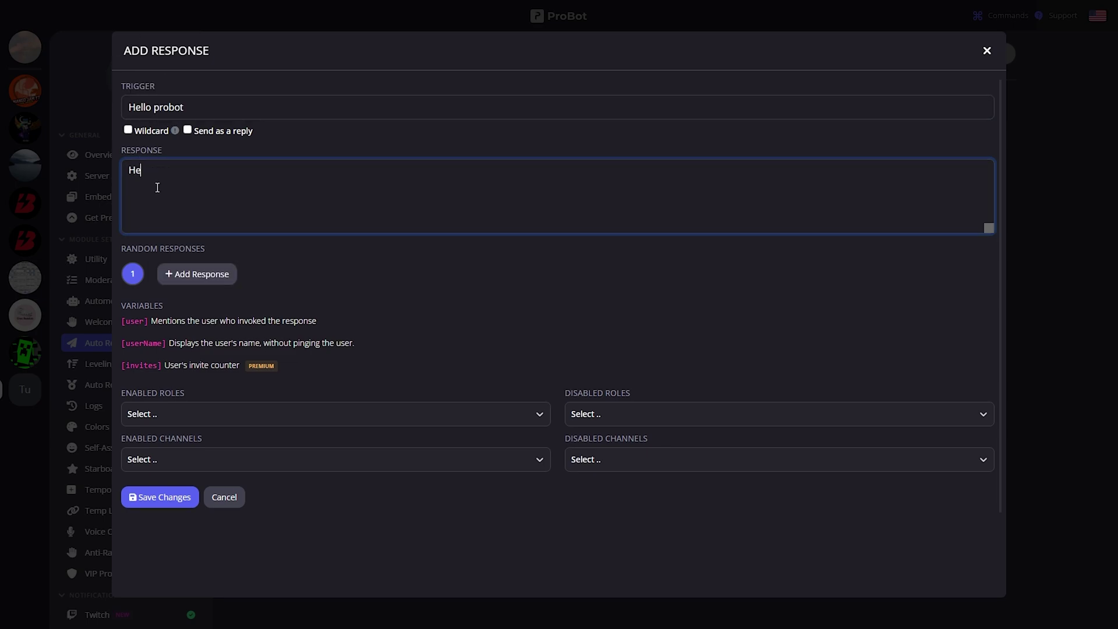
text([user])
click(172, 502)
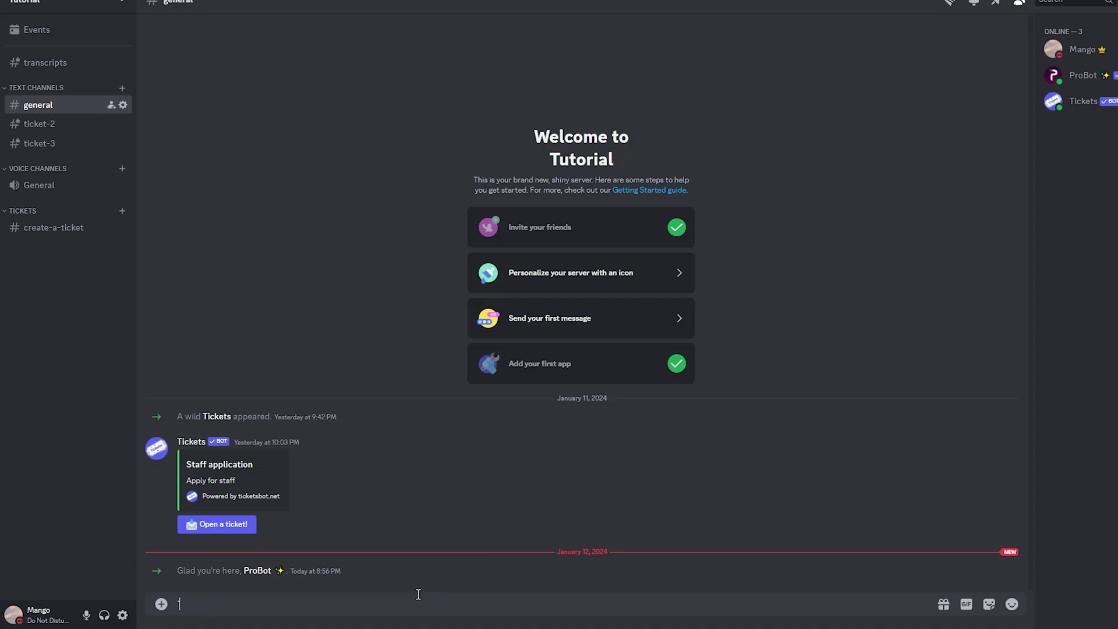
Send 'hello probot' in #general and check ProBot's reply mentioning the sender.
text(hello probot)
key(Return)
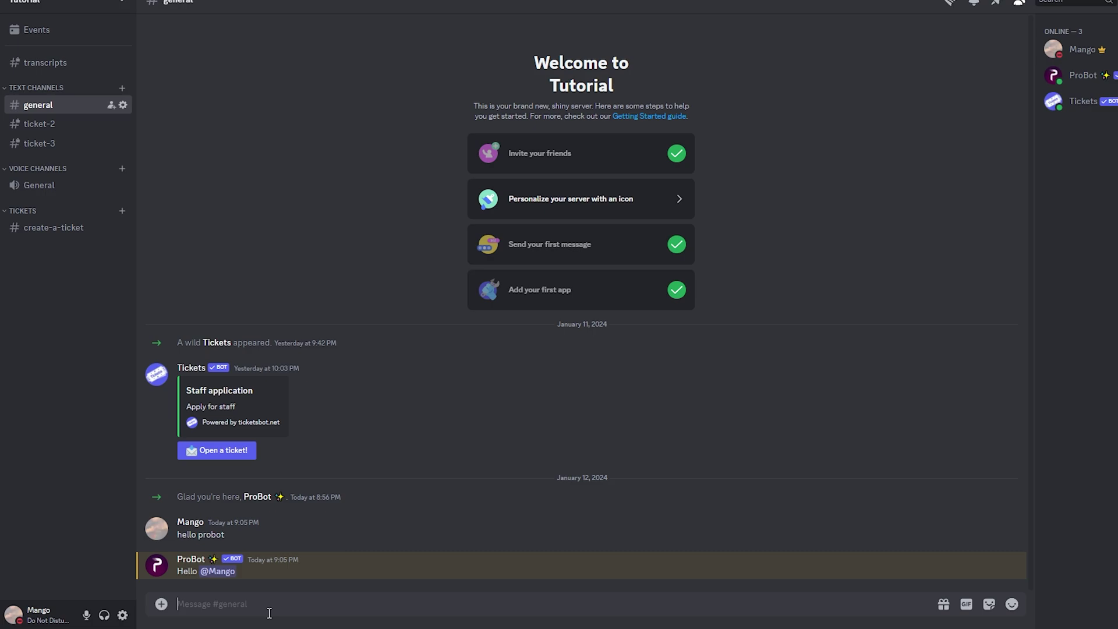
drag(179, 562, 232, 581)
click(223, 576)
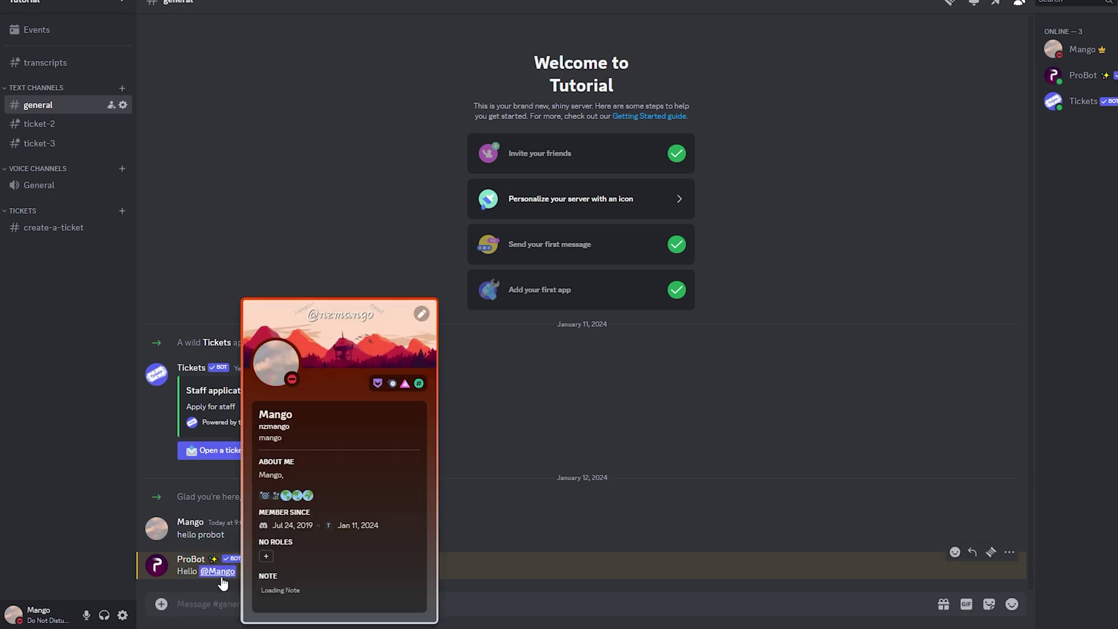
key(alt+Tab)
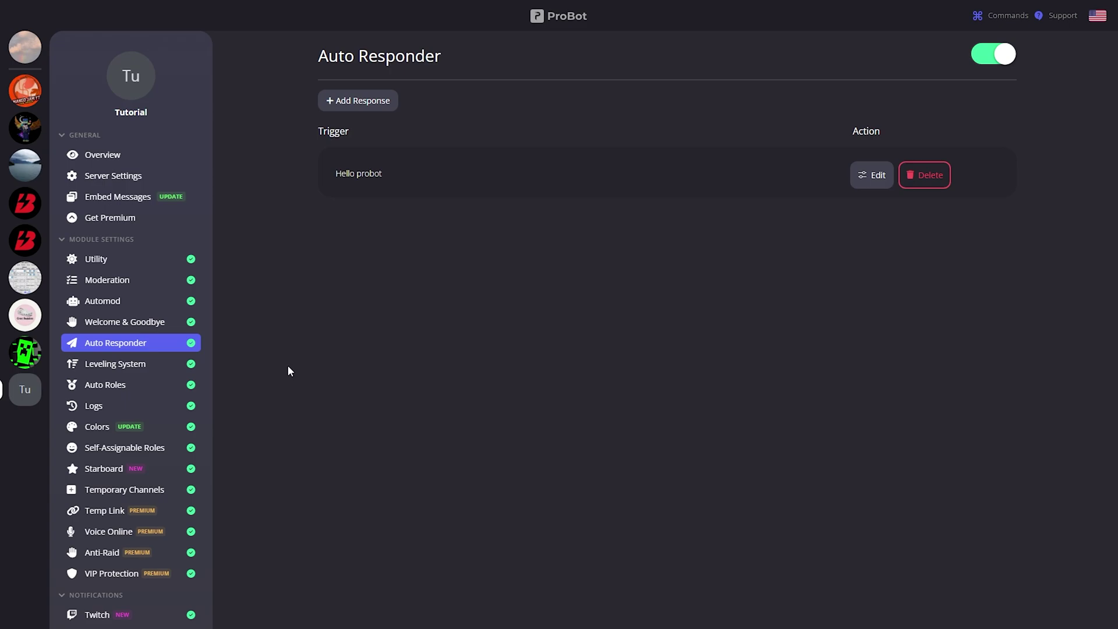
Send level-up announcements to #general with the 'Congratulations, [user]!' message and save.
click(167, 366)
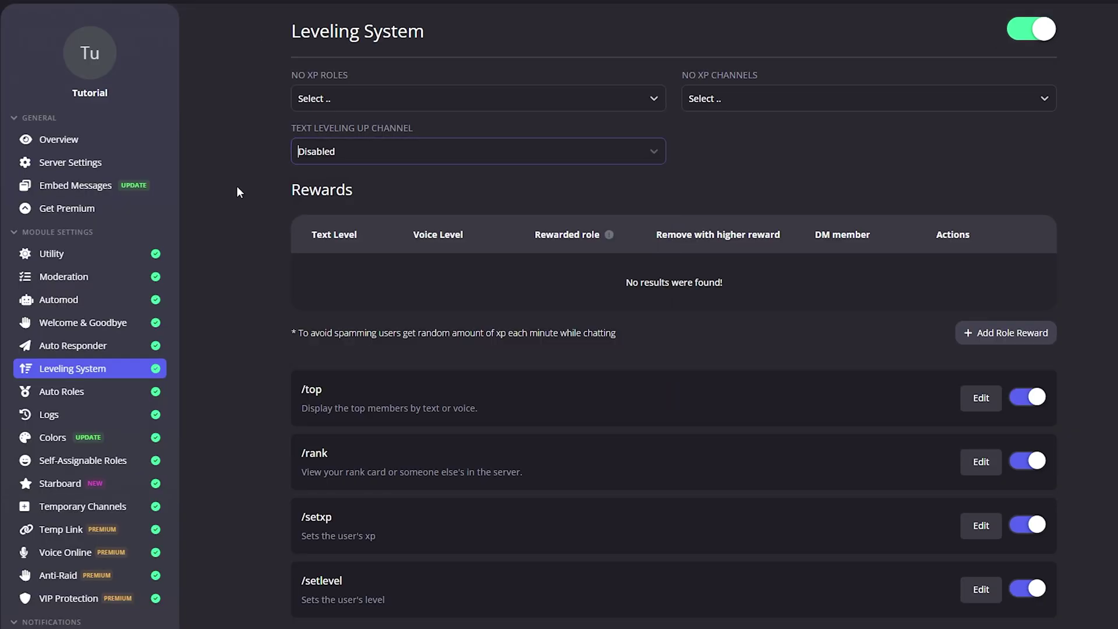
click(168, 178)
click(321, 344)
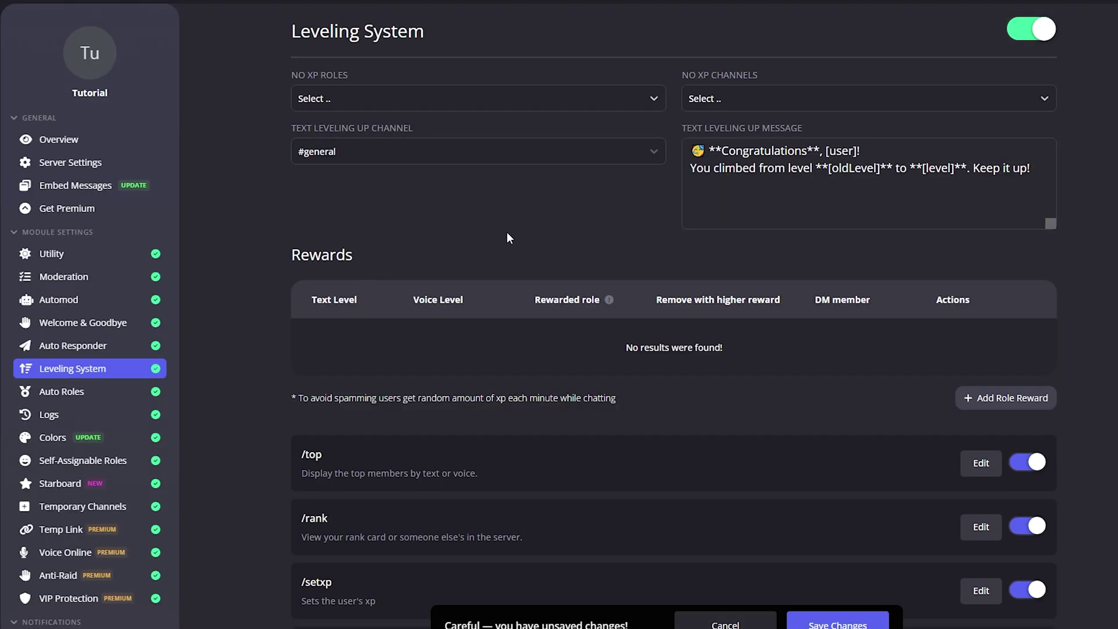
click(750, 166)
click(837, 624)
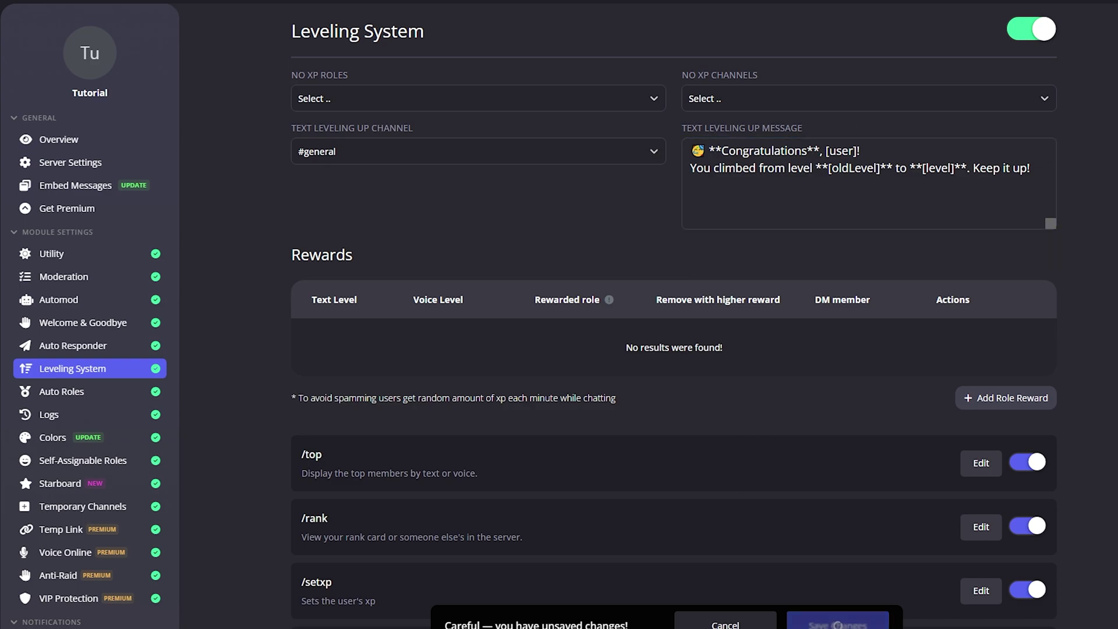
scroll(267, 408, down, 3)
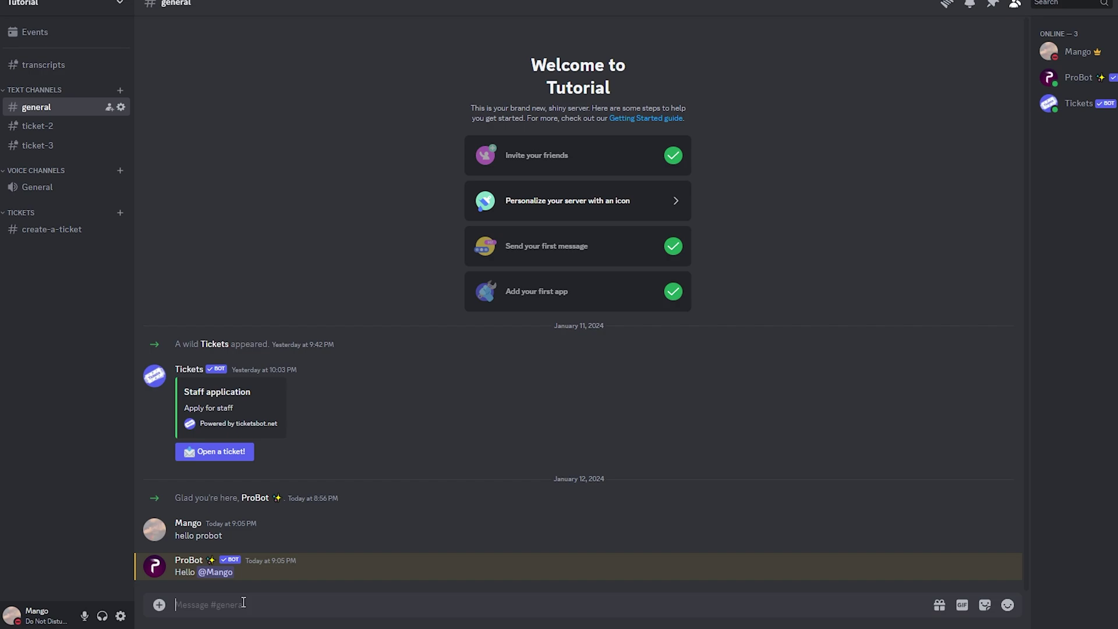
Send 'hi', confirm the /setlevel prompt, then run /rank to show the level 1 card.
text(hi)
key(Return)
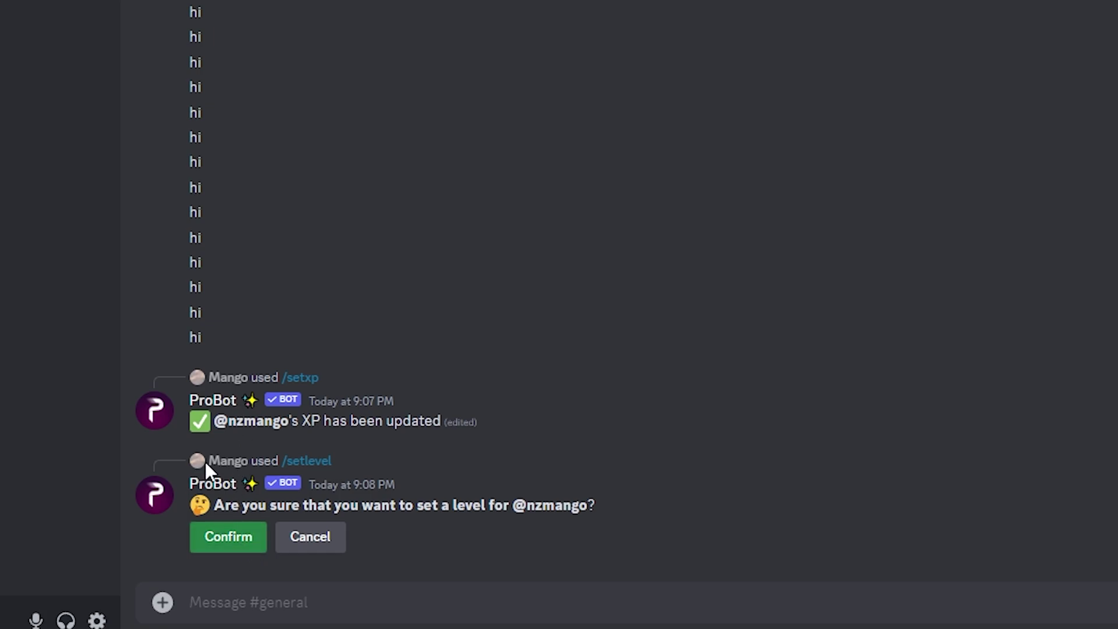
click(207, 539)
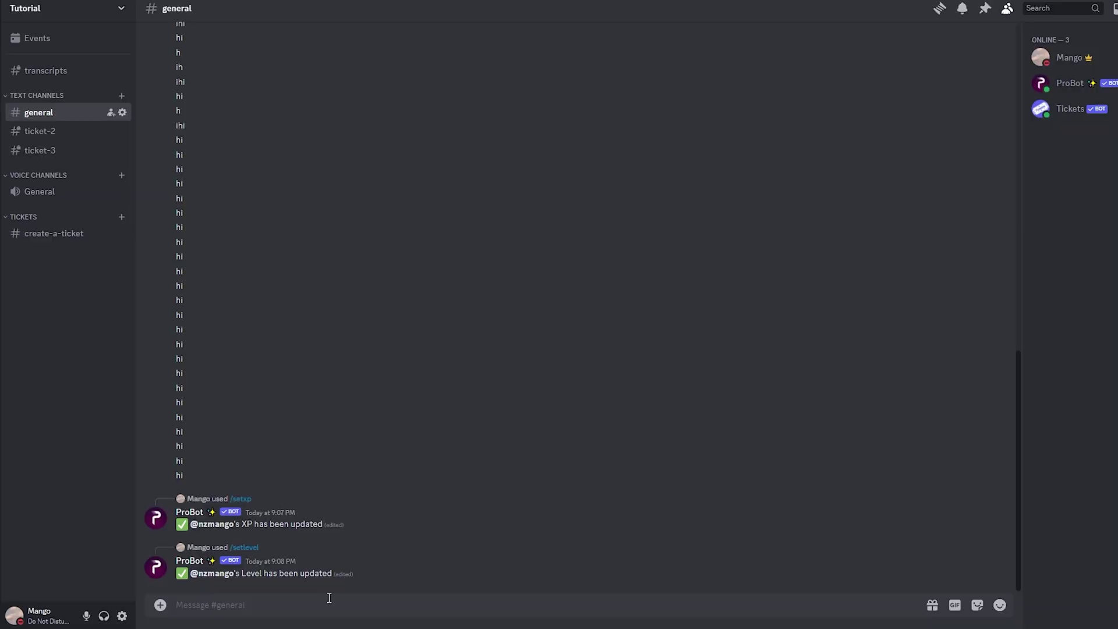
click(393, 606)
text(/rank)
key(Return)
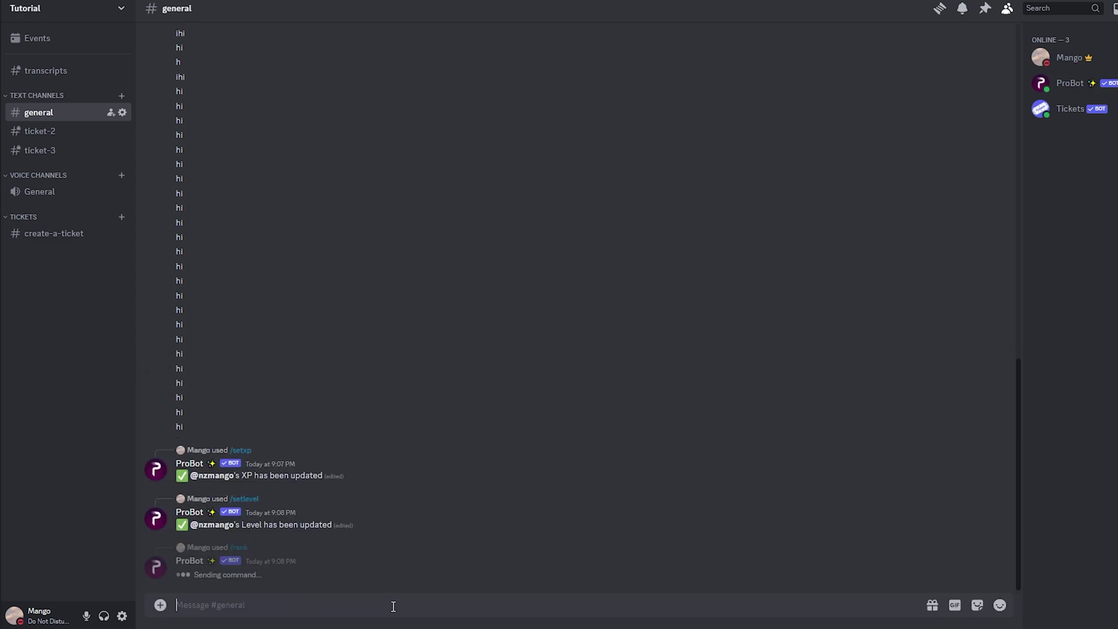
click(517, 444)
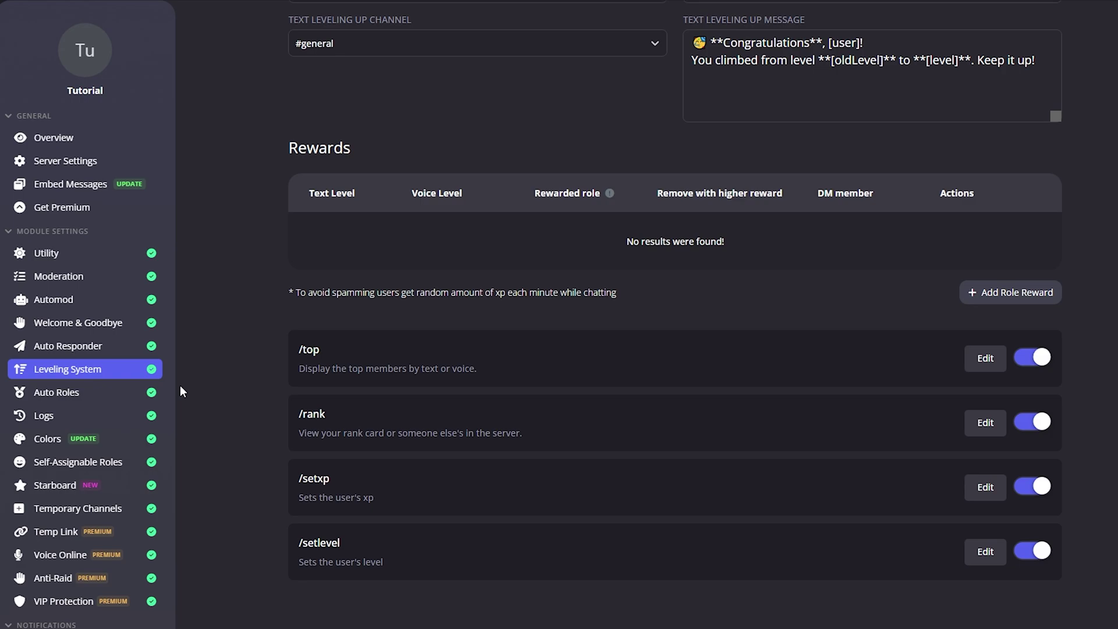
Open the Tutorial server's Auto Roles settings page.
click(128, 393)
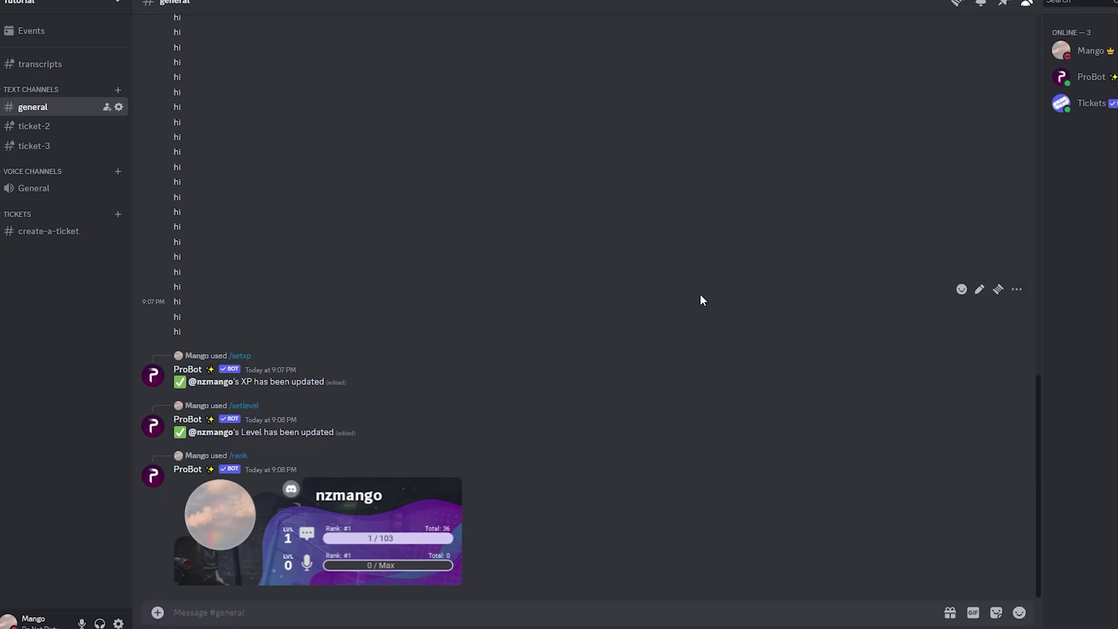
Check your own profile's roles from Discord's member list, then close the profile card.
click(1088, 51)
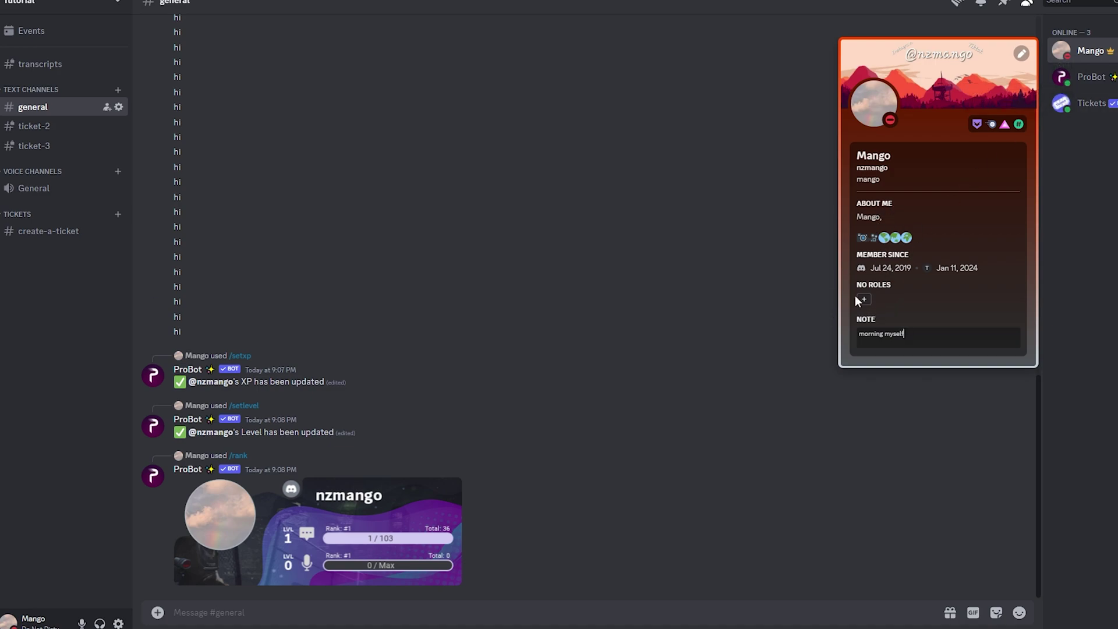
click(766, 376)
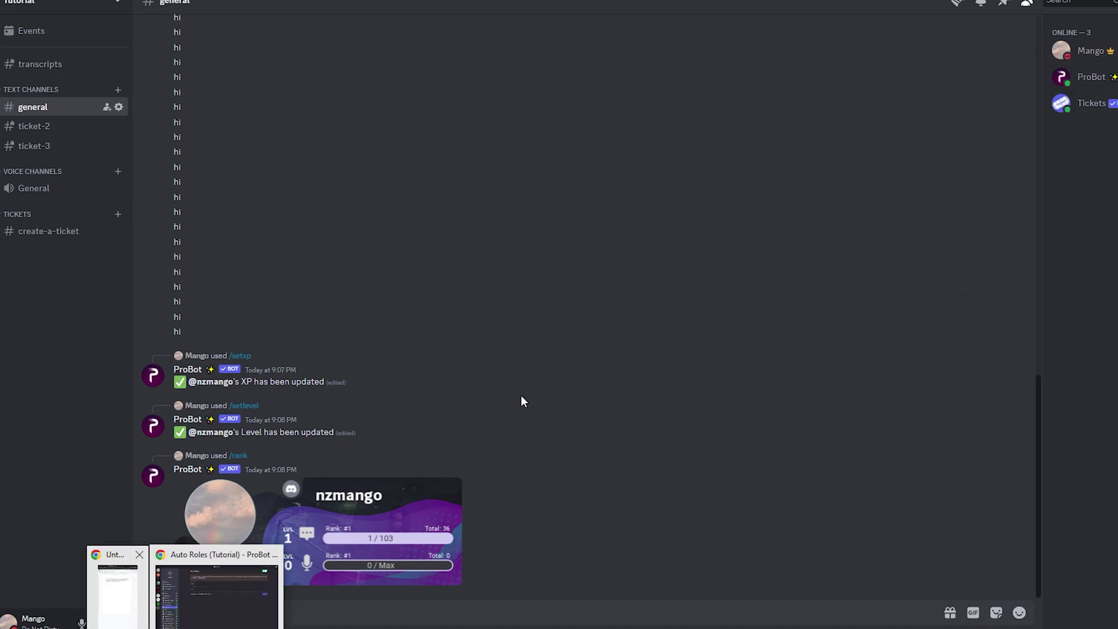